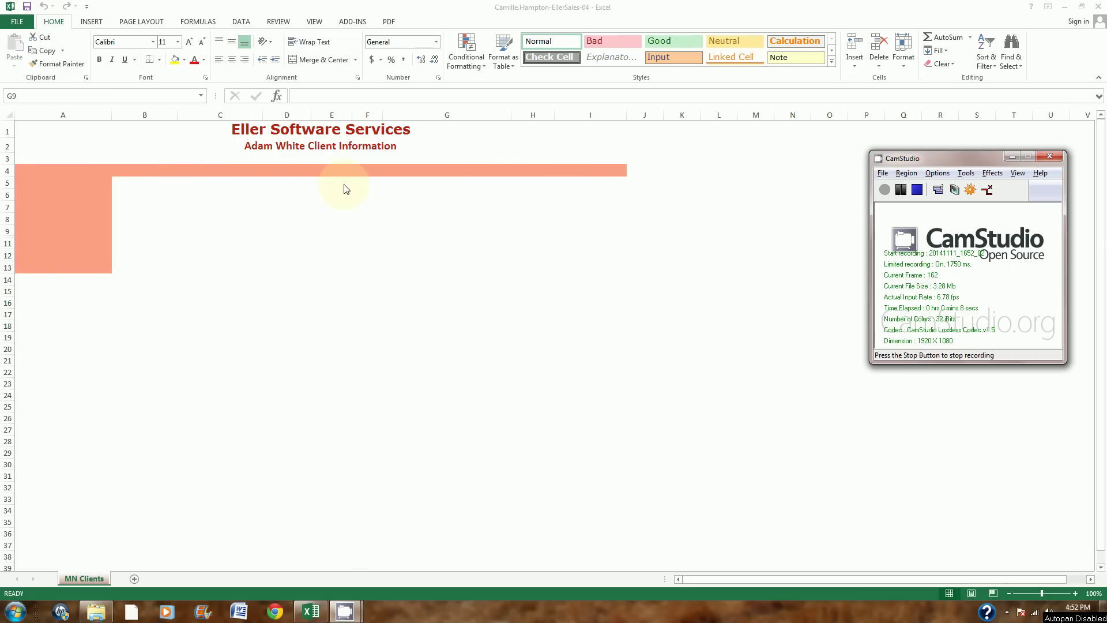
# - Start a text import of ClientInfo-04 from the Desktop into the MN Clients sheet at cell A4
pyautogui.click(94, 168)
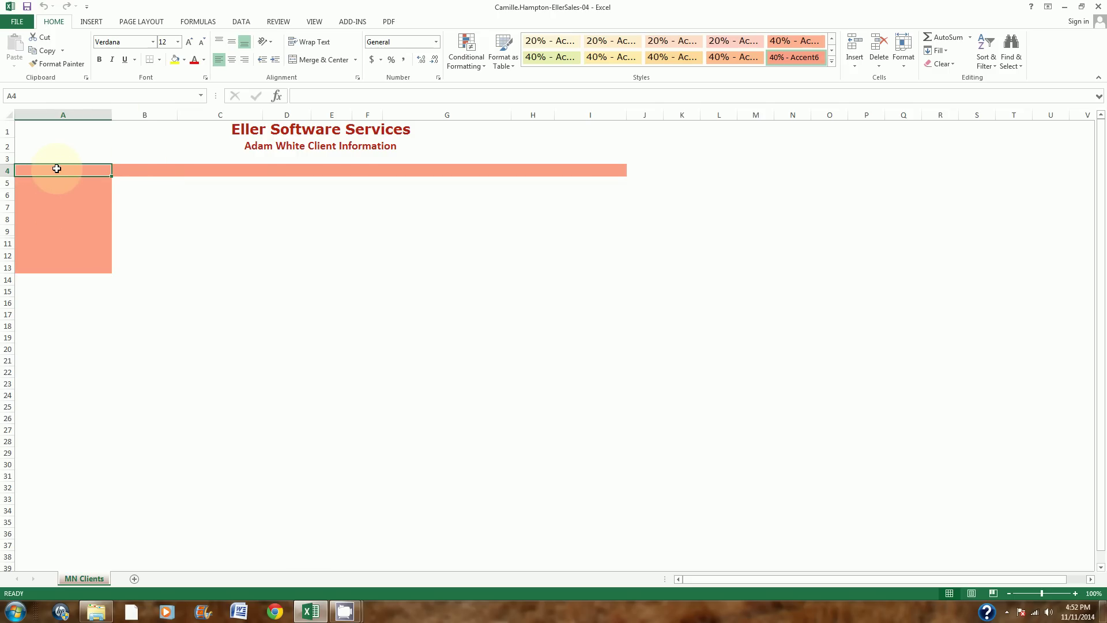
pyautogui.click(238, 24)
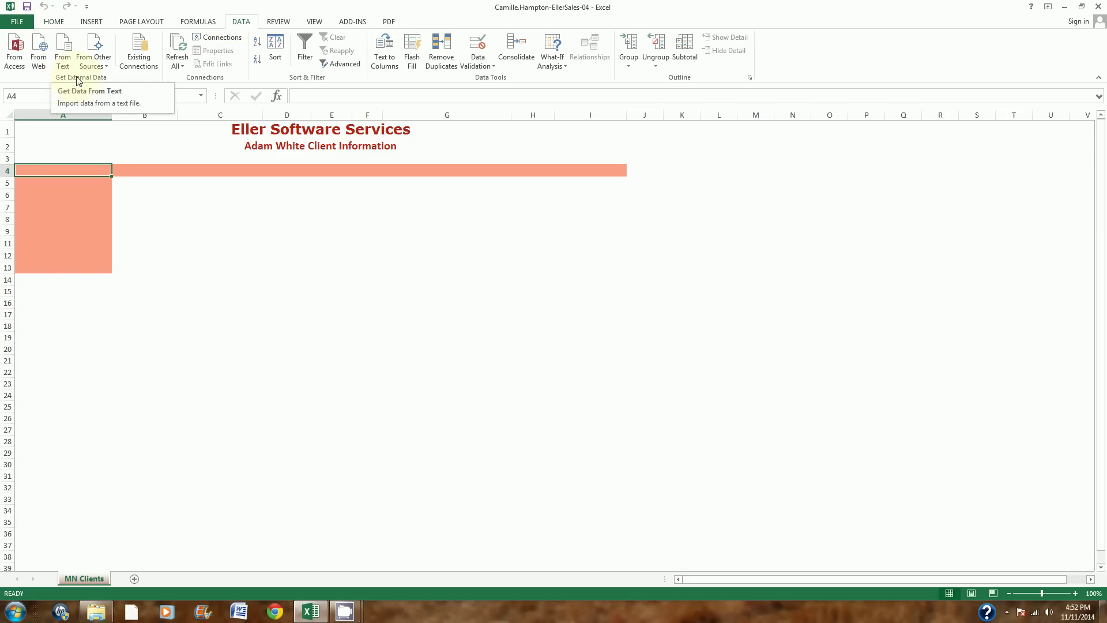
pyautogui.click(63, 59)
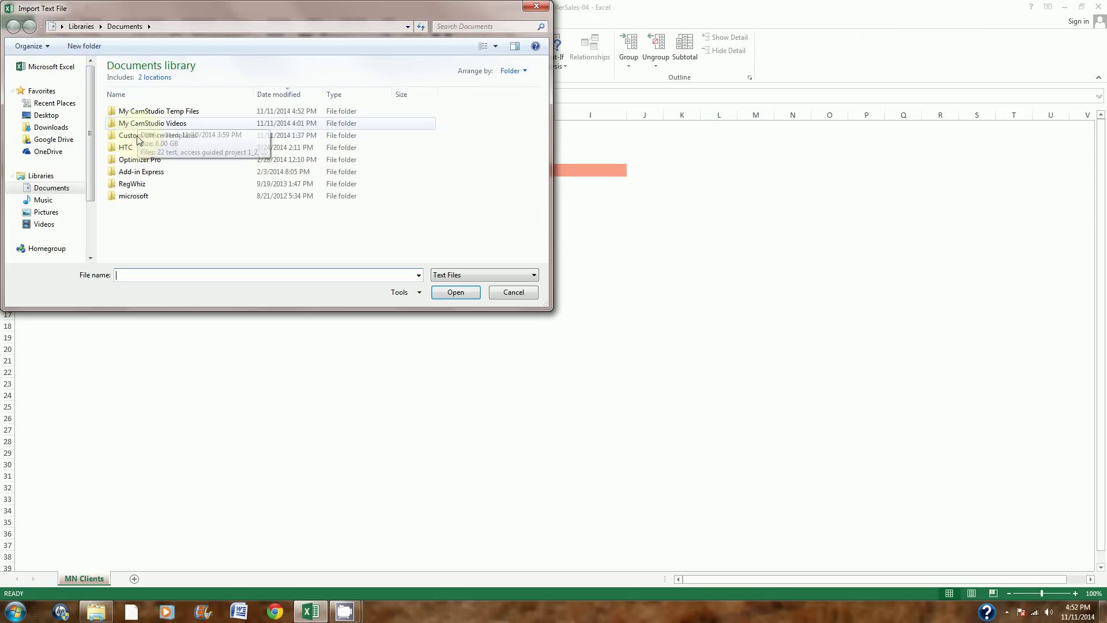
pyautogui.click(46, 115)
pyautogui.click(131, 164)
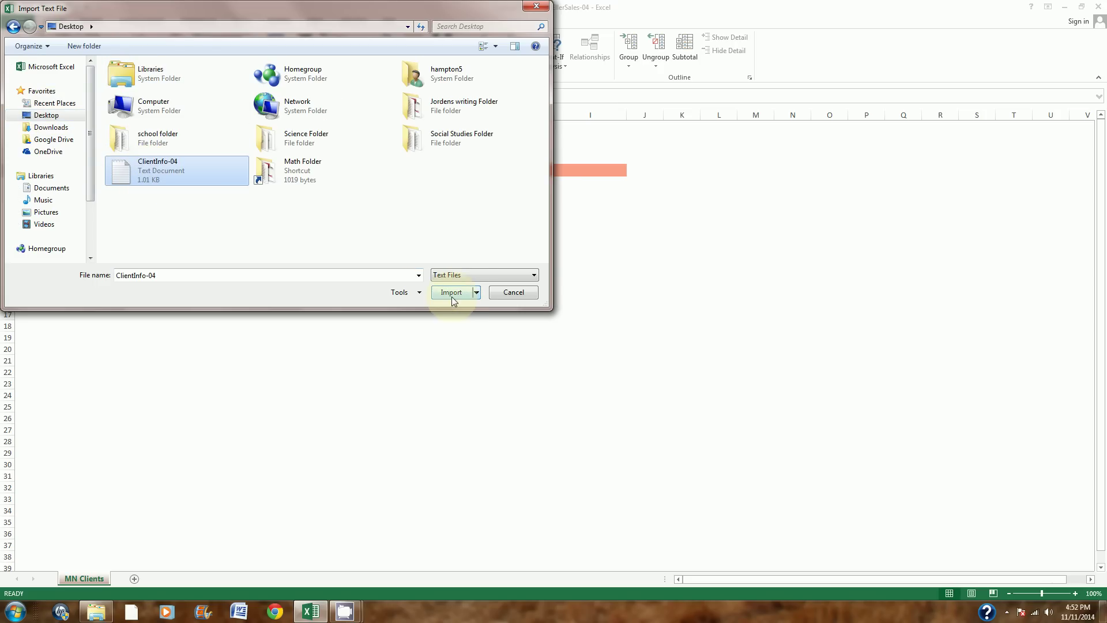
pyautogui.click(451, 292)
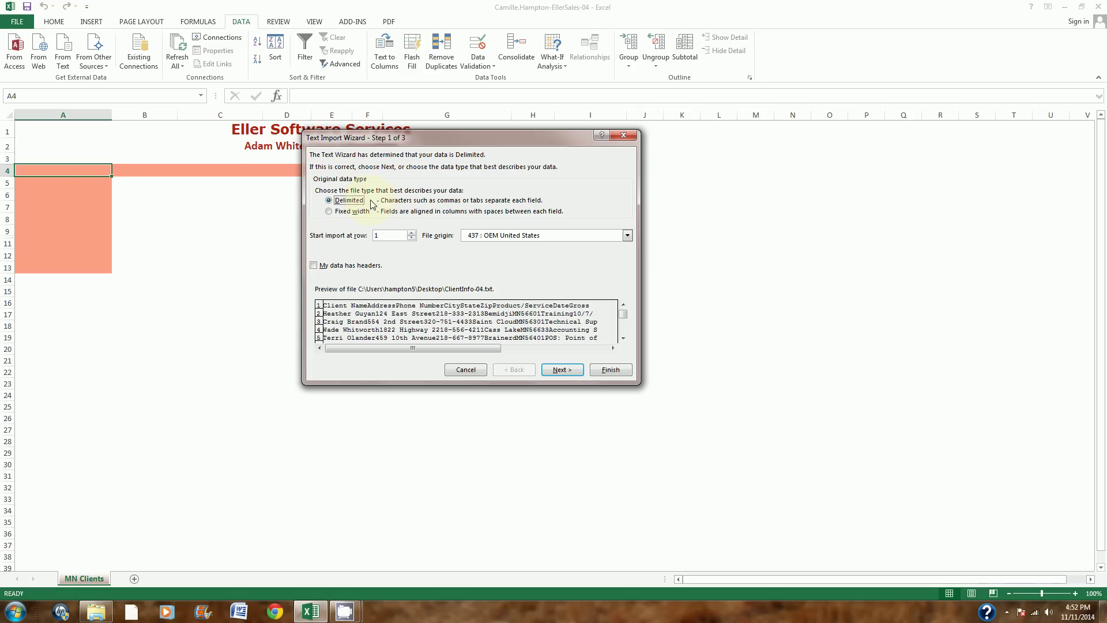
# - Finish the Text Import Wizard with default delimiters and place the client data at $A$4
pyautogui.click(567, 372)
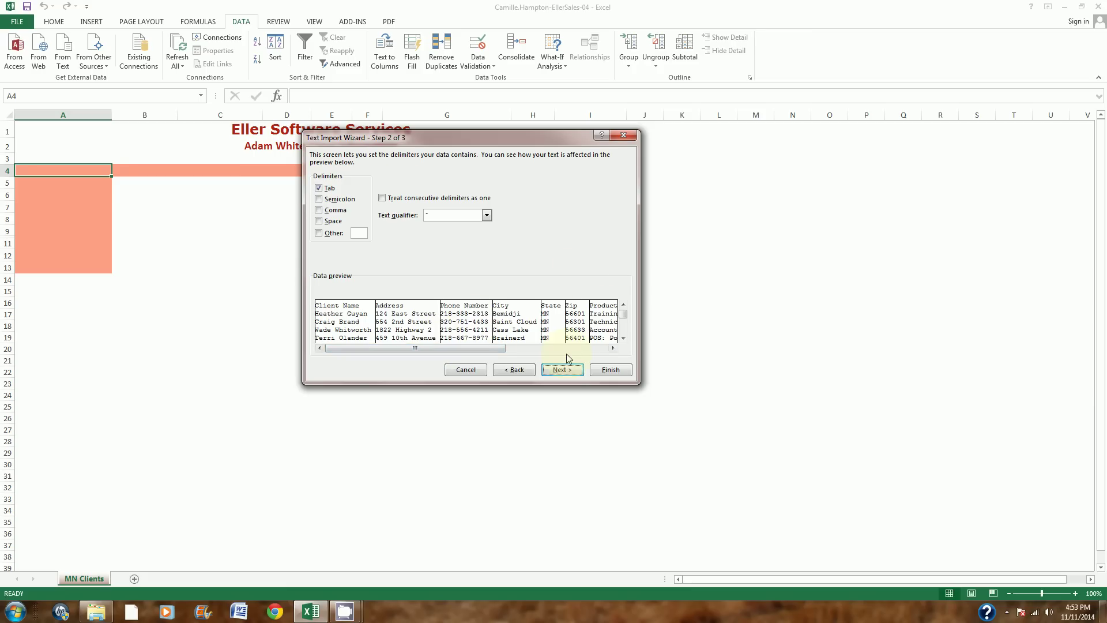
pyautogui.click(607, 373)
pyautogui.click(485, 320)
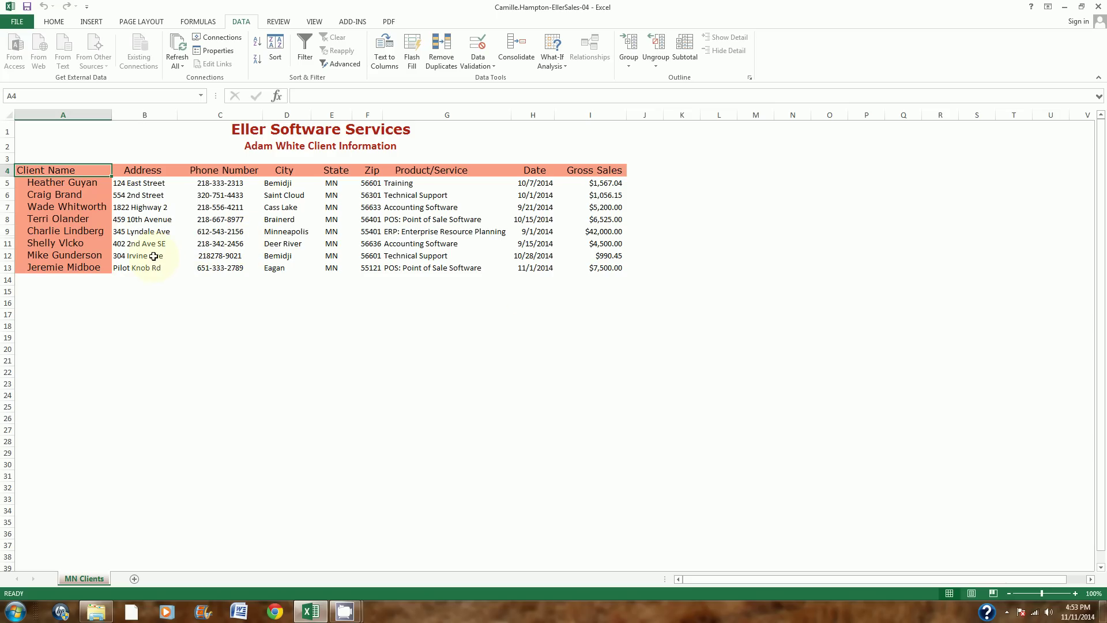
# - Unhide row 10 so all nine client records appear, then select cell C12
pyautogui.rightClick(9, 236)
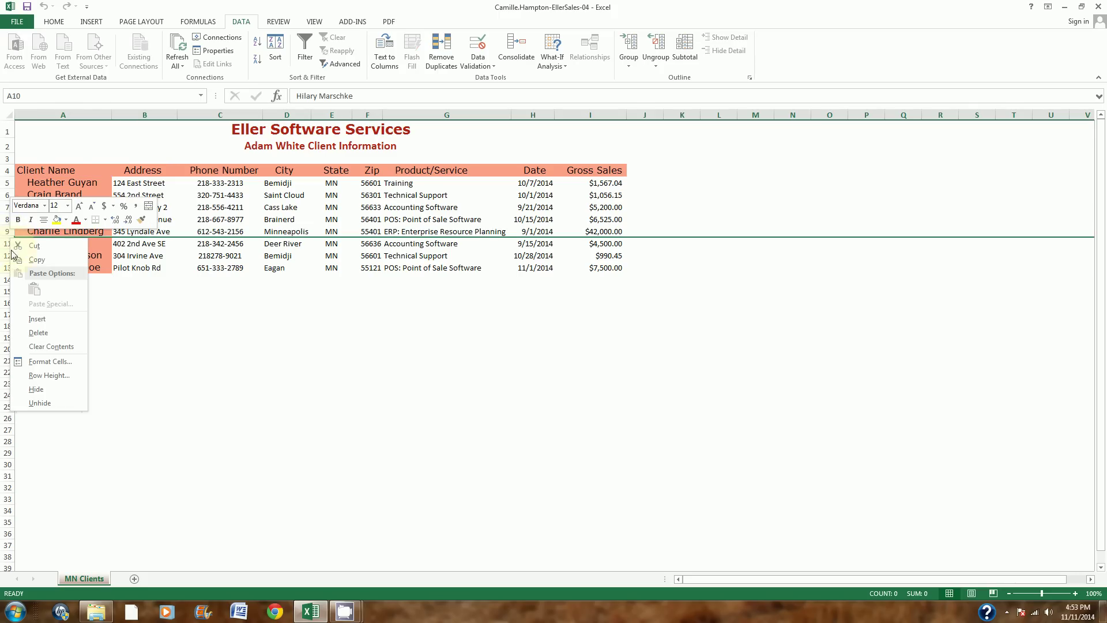
pyautogui.click(33, 402)
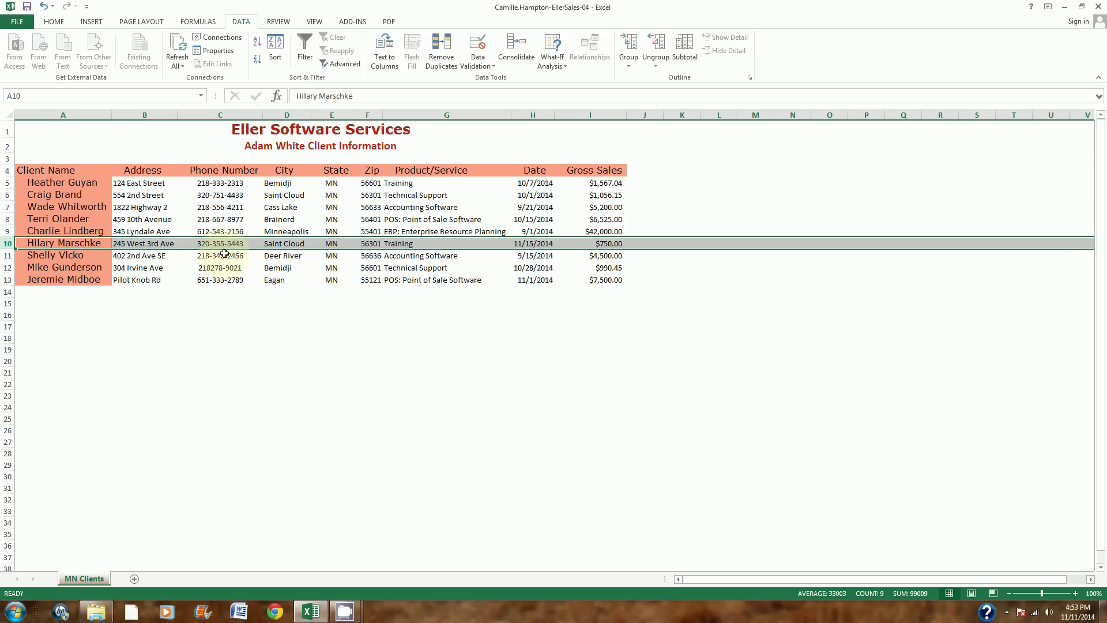
pyautogui.click(245, 270)
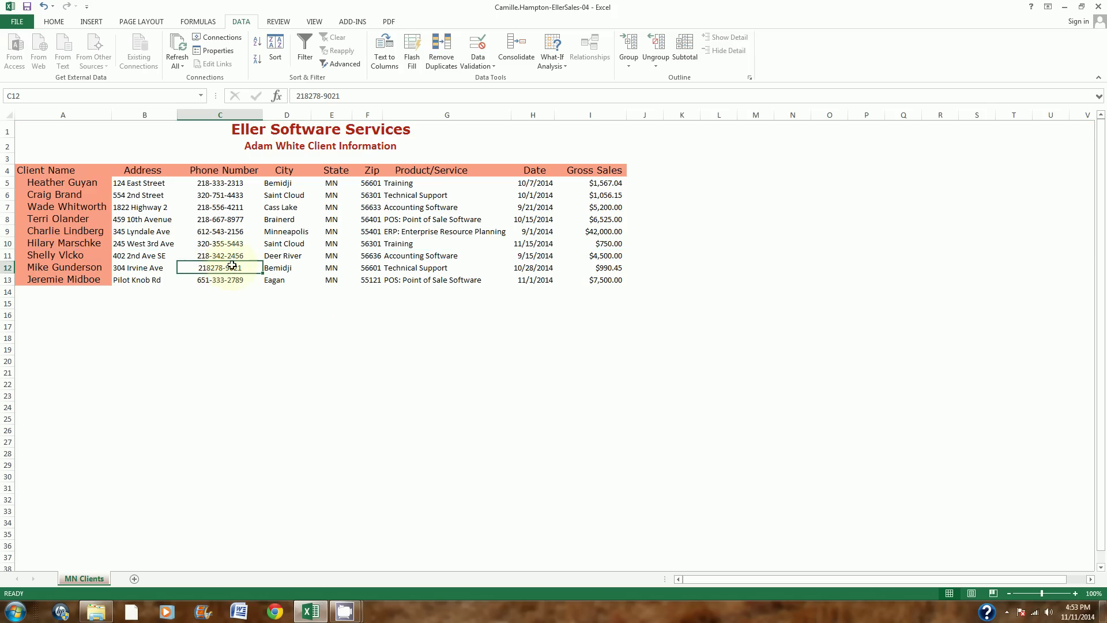
# - Insert the missing hyphen after the area code in C12's phone number
pyautogui.click(308, 95)
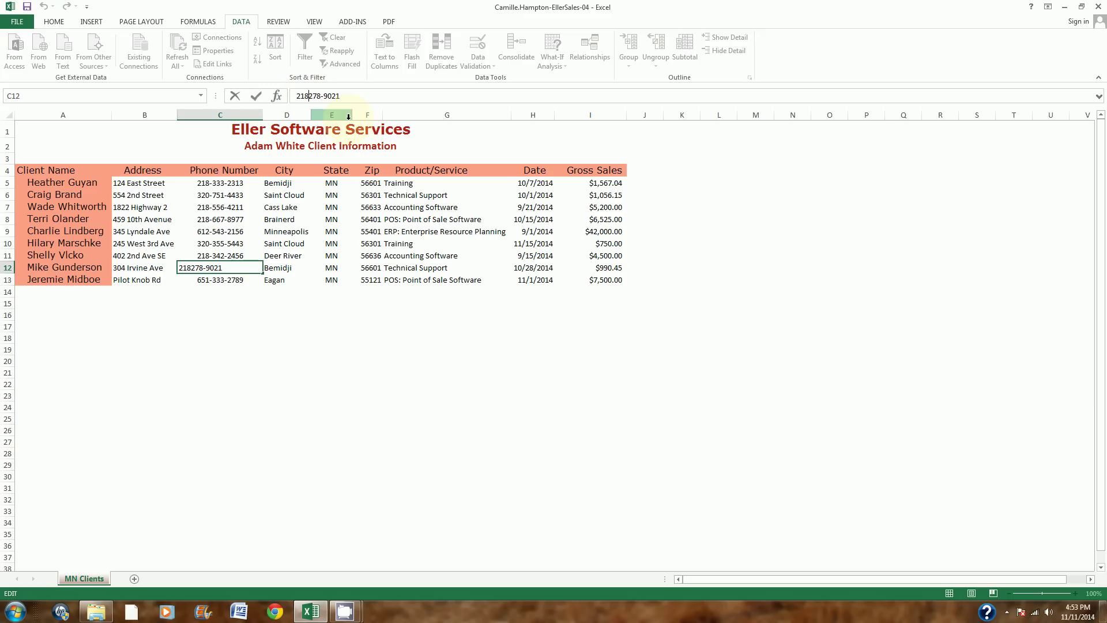
pyautogui.write('-')
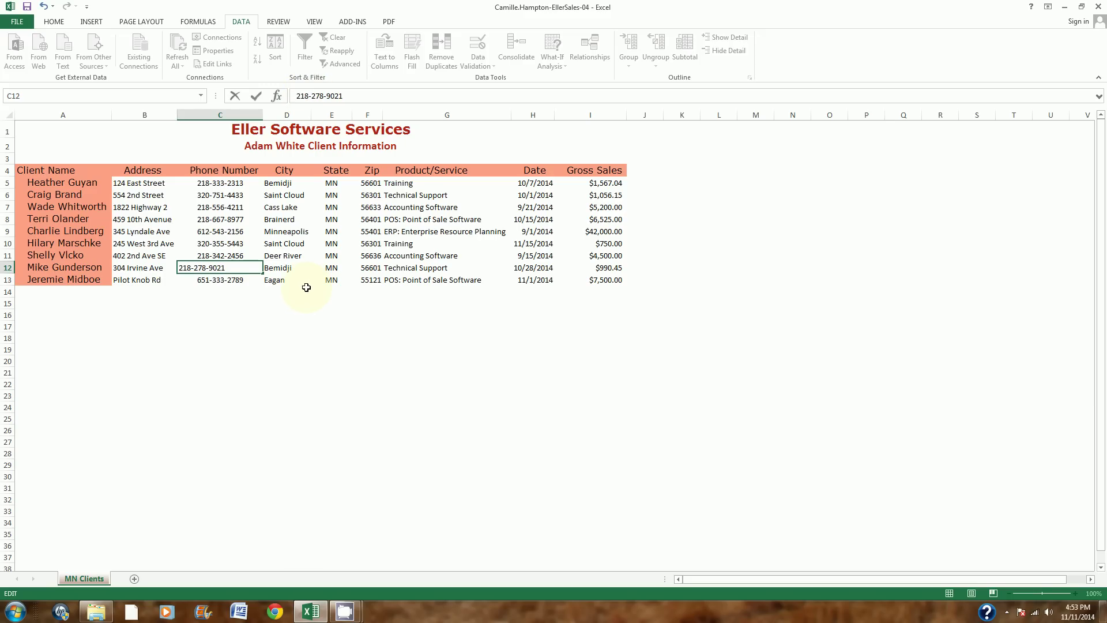
pyautogui.press('Return')
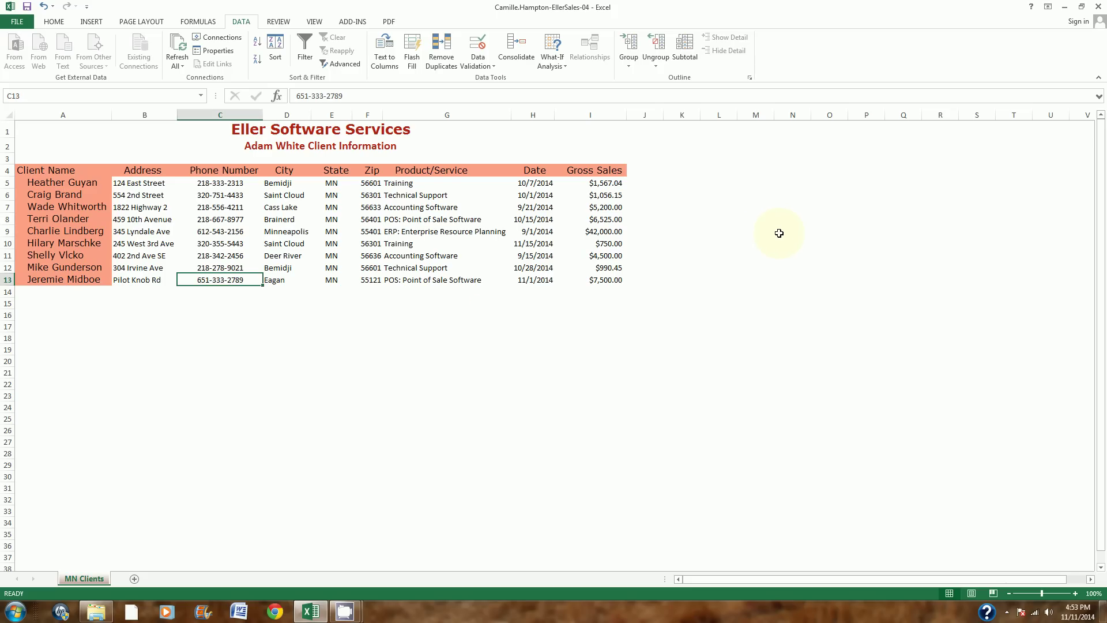
# - Apply a Less Than 1500 rule to I5:I13 with Yellow Fill with Dark Yellow Text
pyautogui.moveTo(613, 182); pyautogui.dragTo(607, 282)
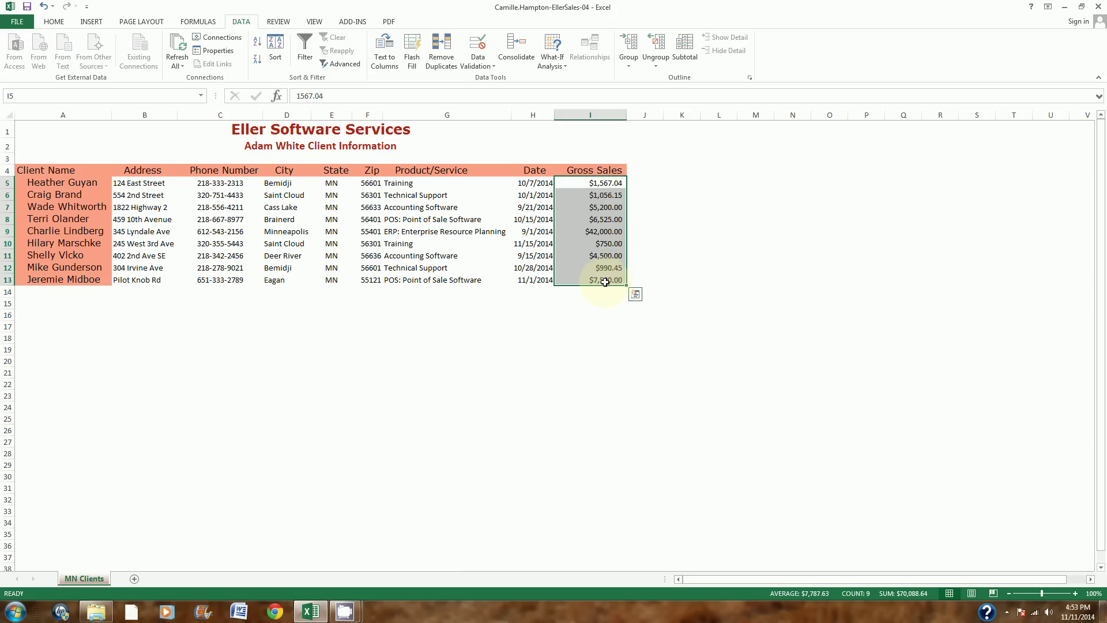
pyautogui.click(55, 22)
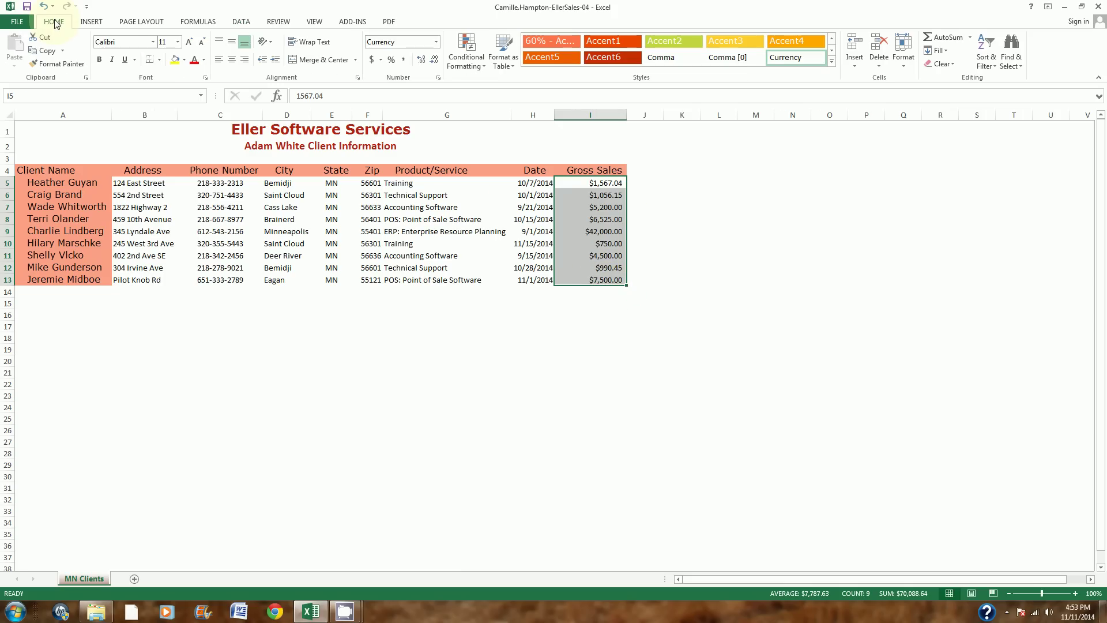
pyautogui.click(468, 62)
pyautogui.moveTo(468, 79)
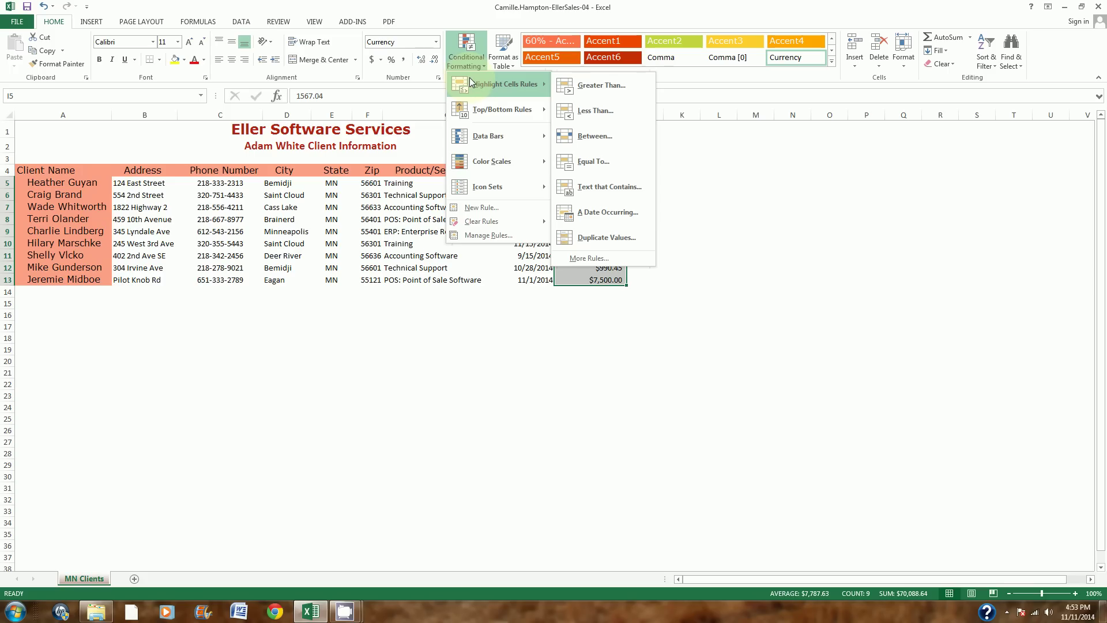
pyautogui.click(597, 114)
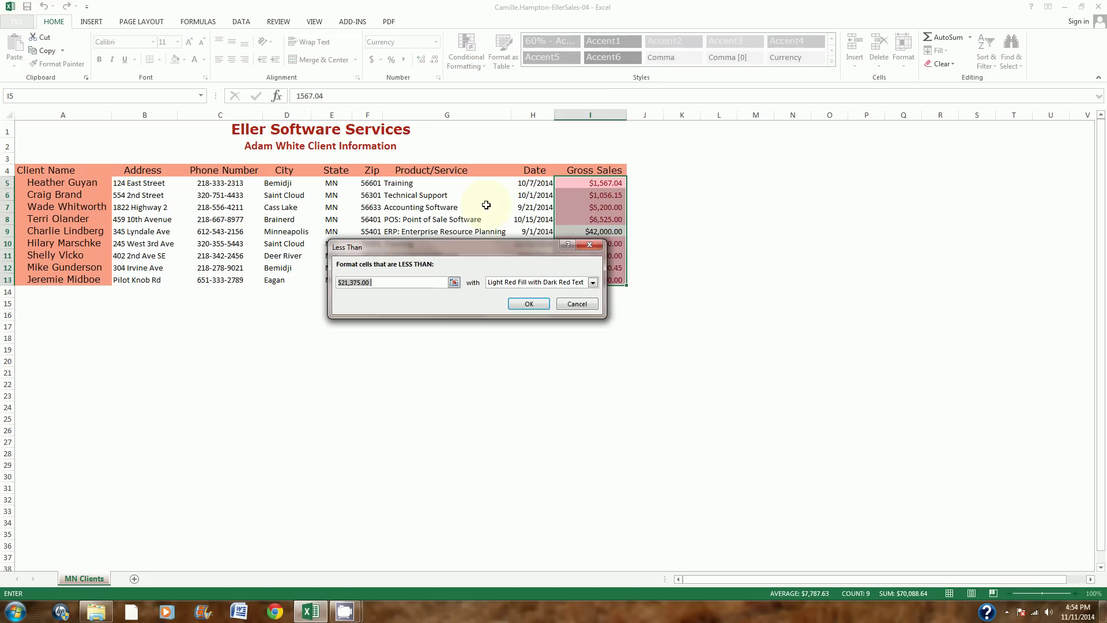
pyautogui.write('15')
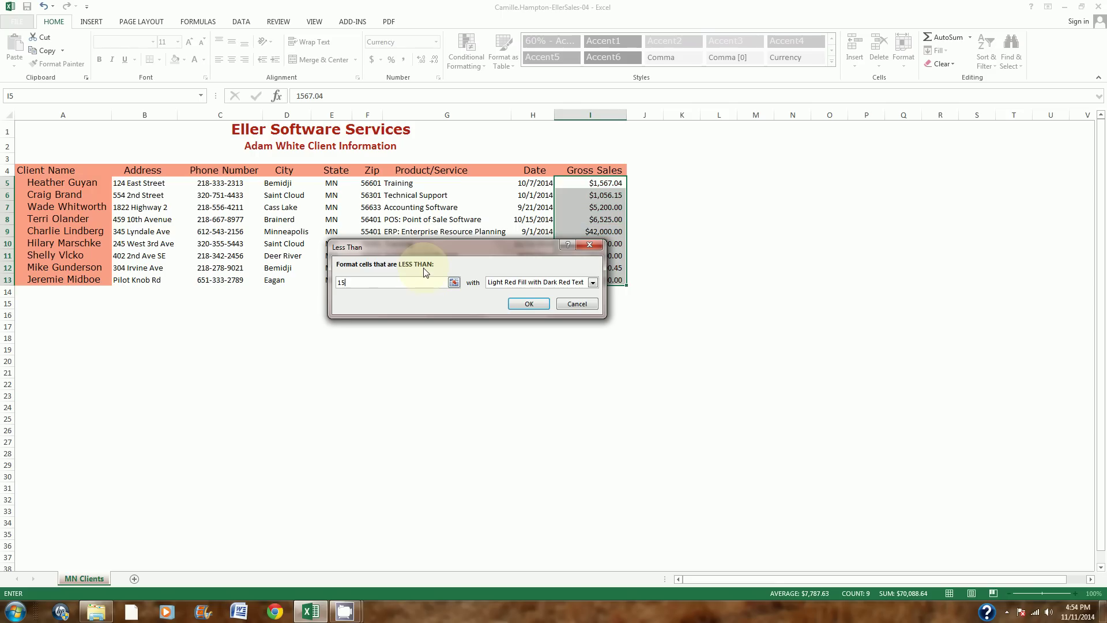
pyautogui.write('00')
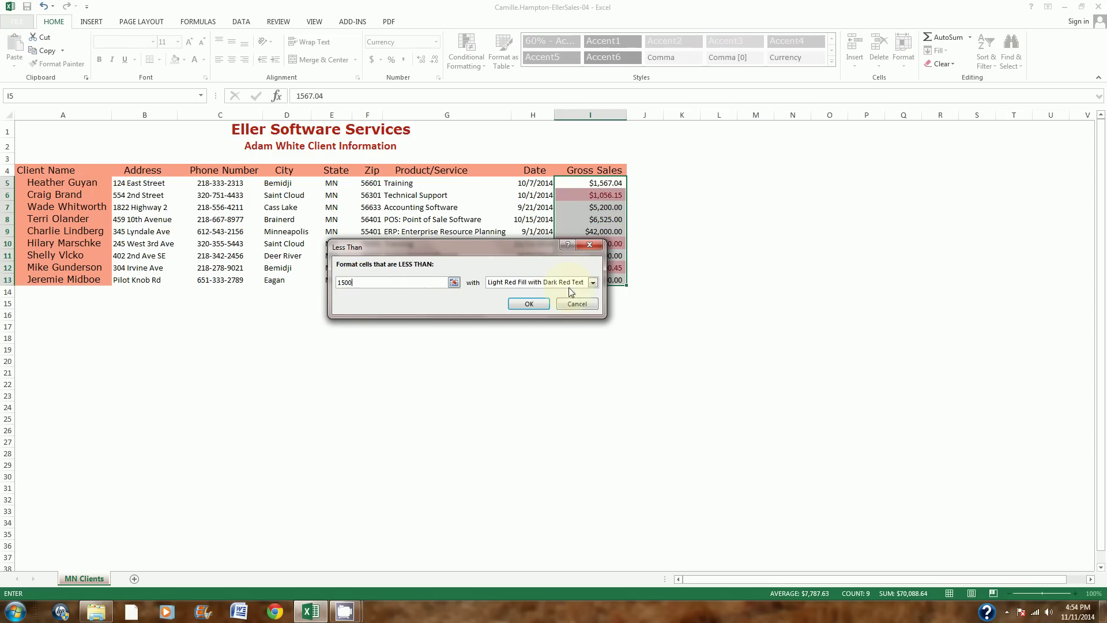
pyautogui.click(592, 283)
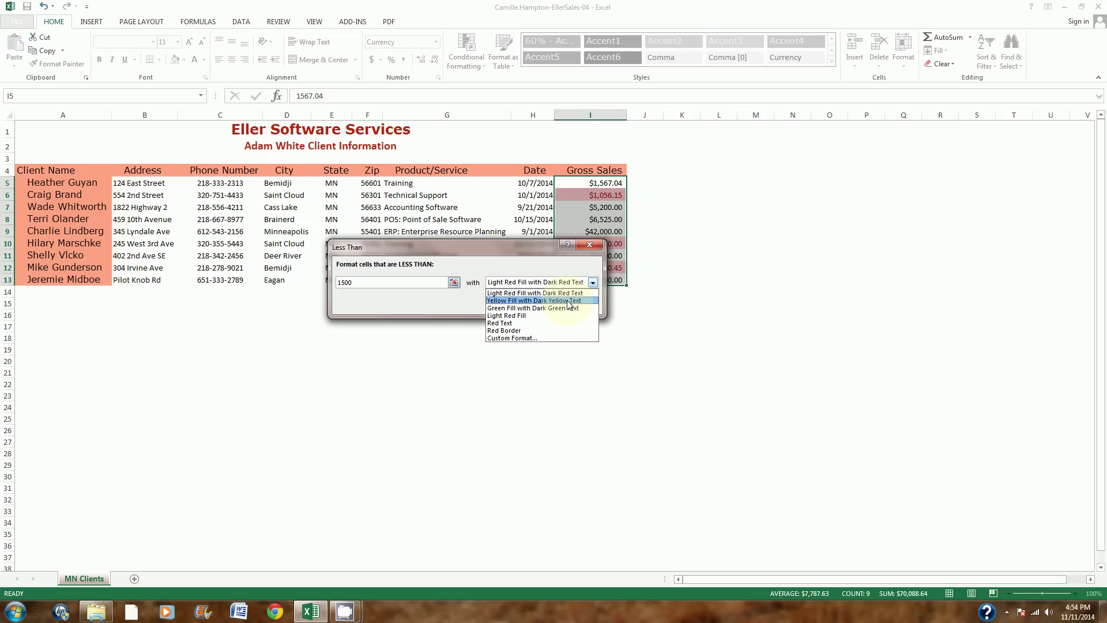
pyautogui.click(568, 300)
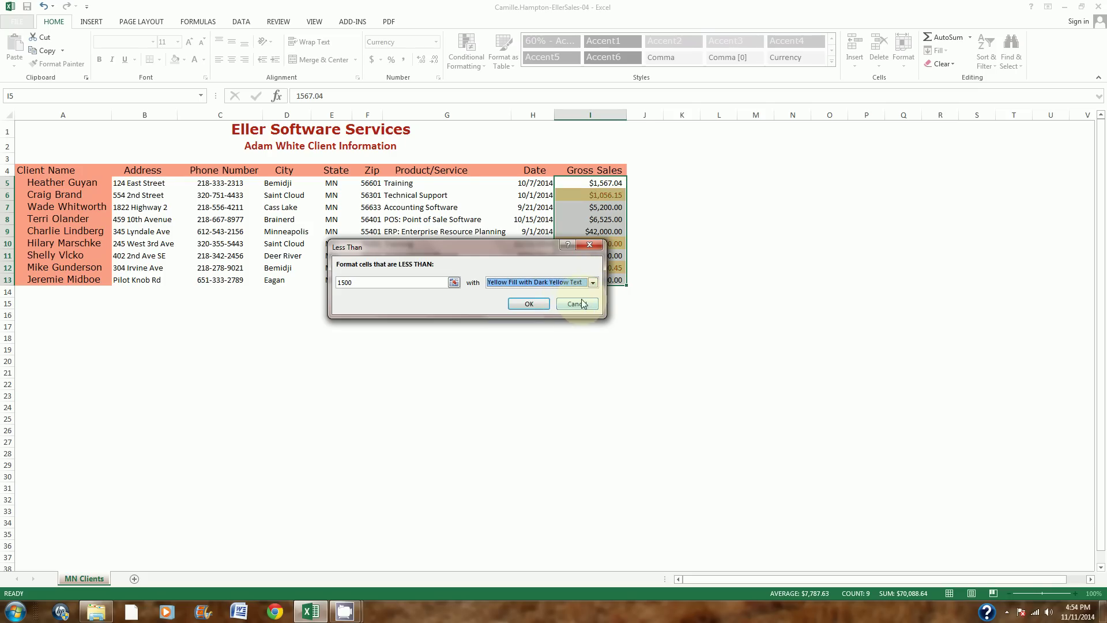
pyautogui.click(529, 303)
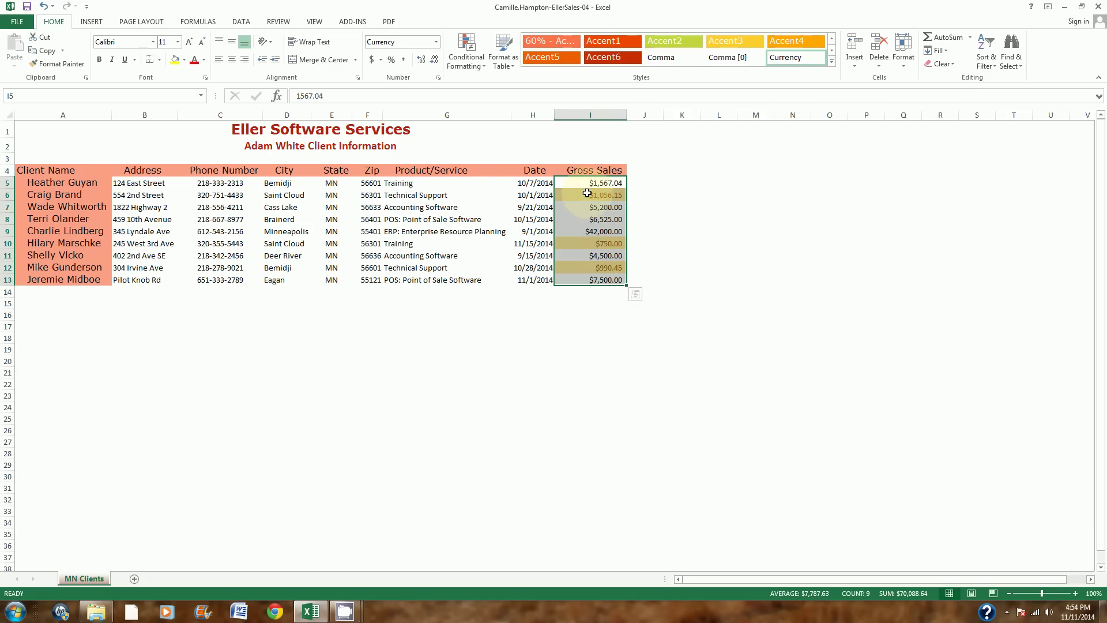
pyautogui.click(480, 242)
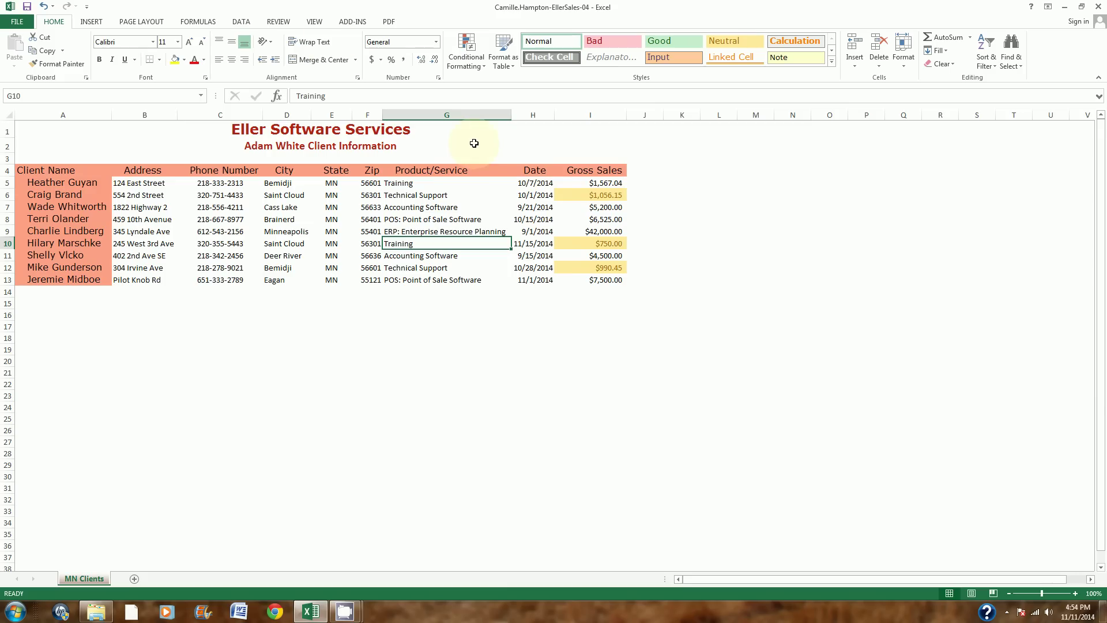
# - Sort the client table by Product/Service, then by Client Name, both A to Z
pyautogui.click(240, 25)
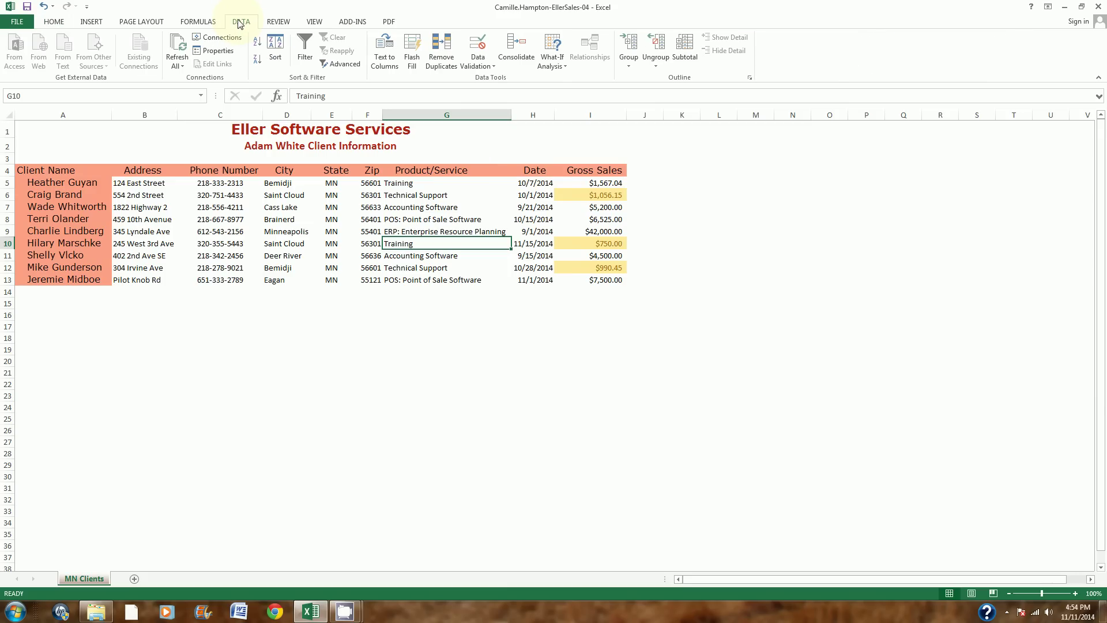
pyautogui.click(275, 43)
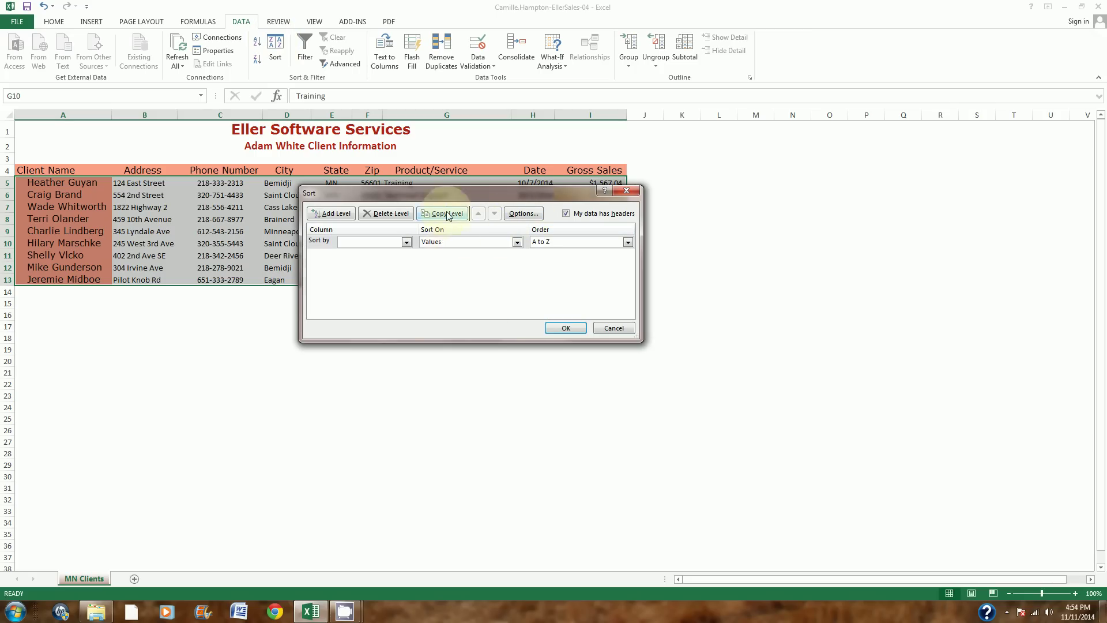
pyautogui.click(406, 242)
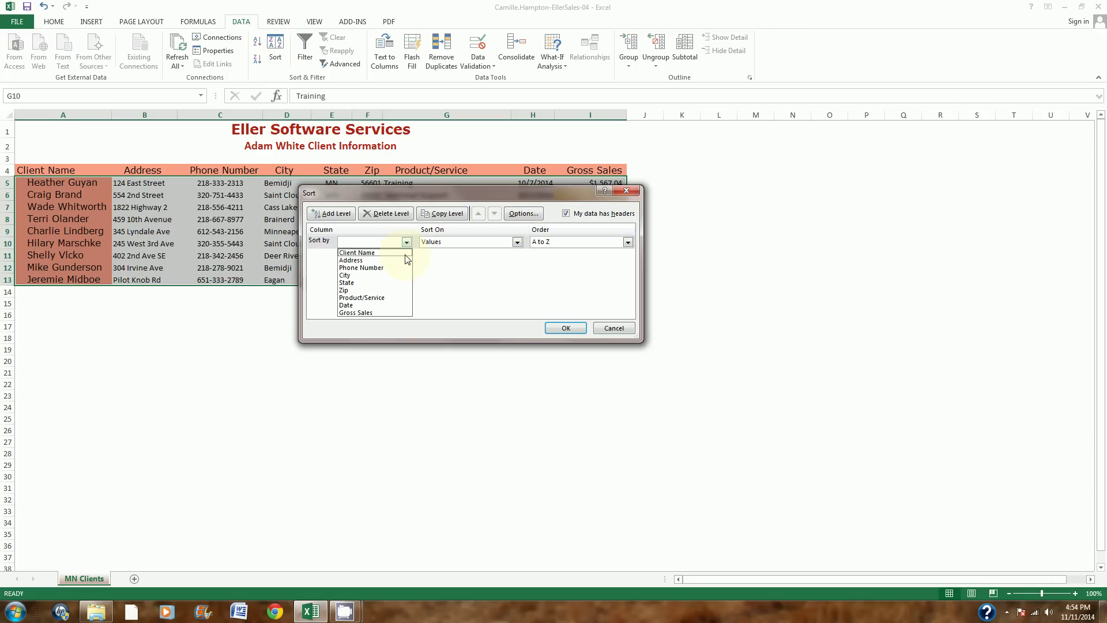
pyautogui.click(392, 297)
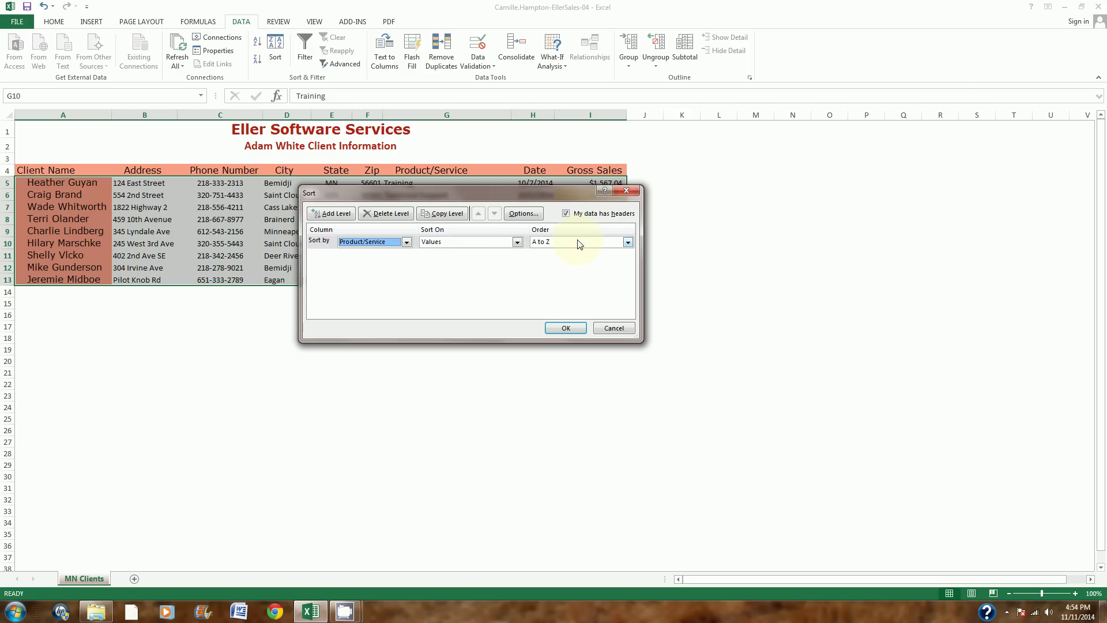
pyautogui.click(336, 214)
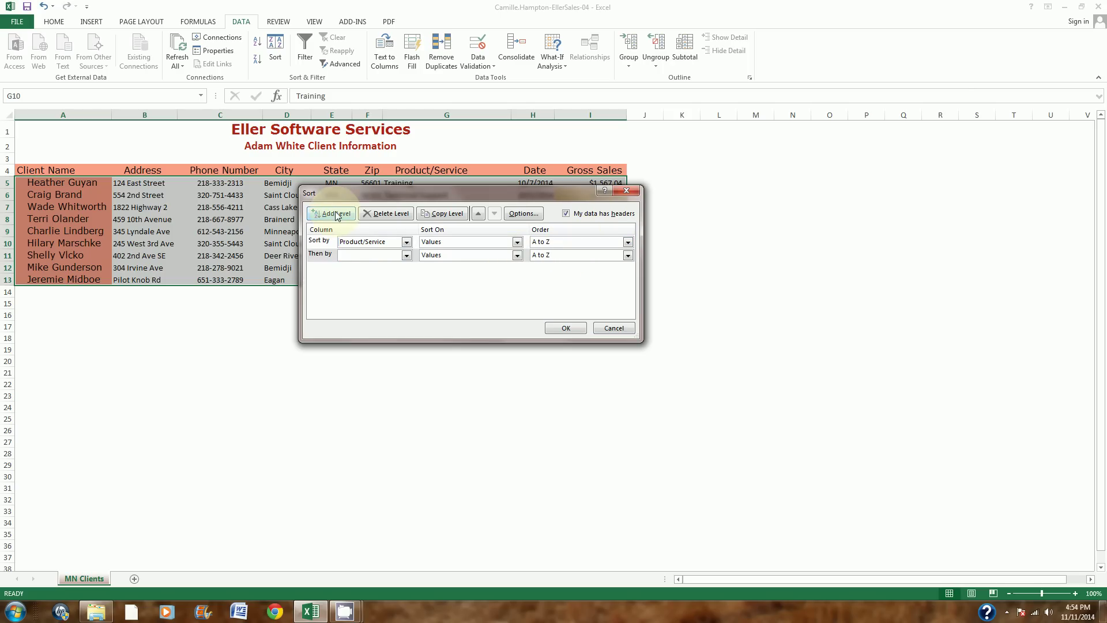
pyautogui.click(406, 256)
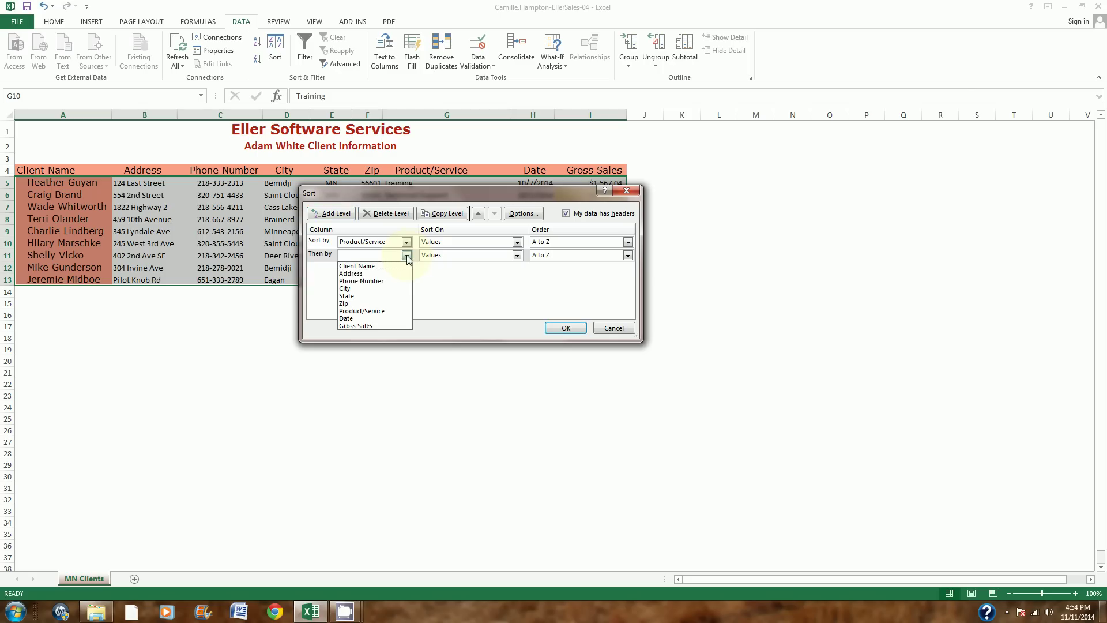
pyautogui.click(378, 267)
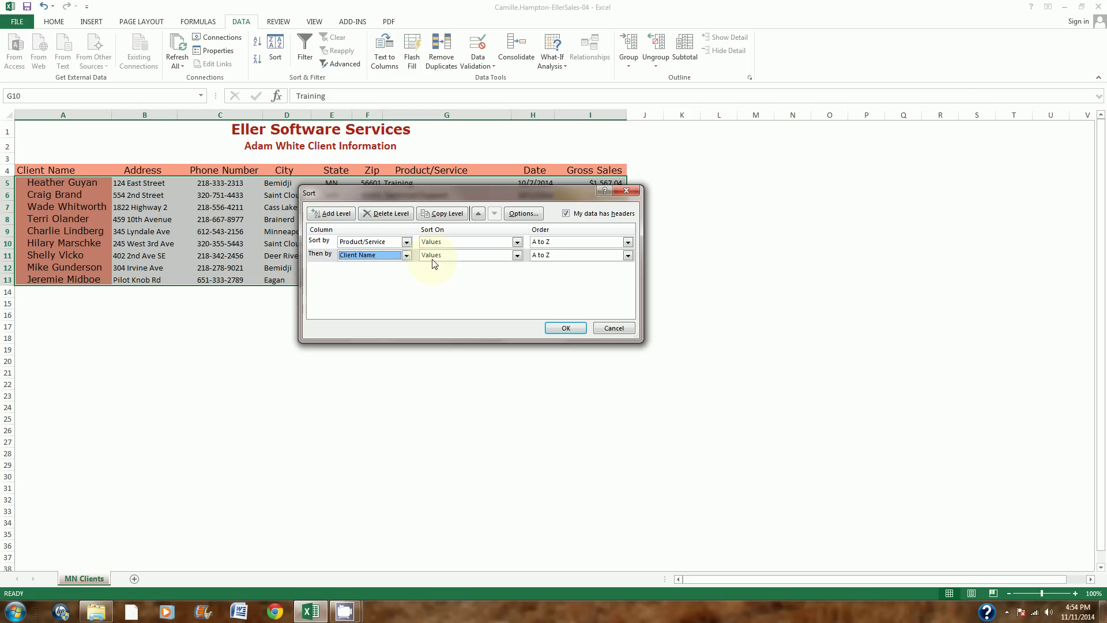
pyautogui.click(566, 328)
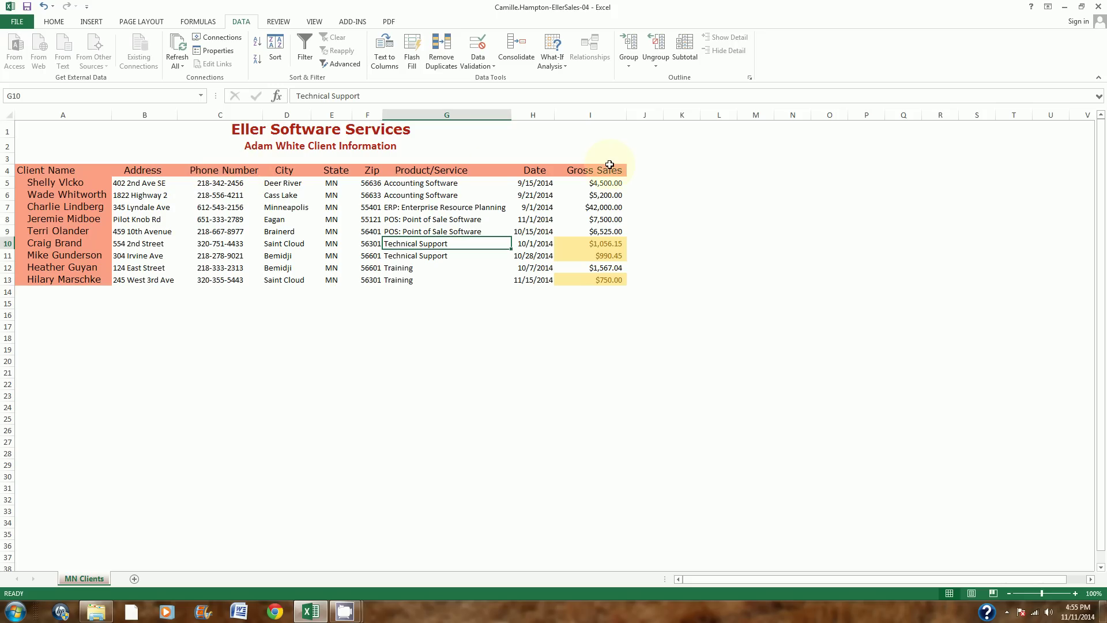
# - Turn on header filters and filter Gross Sales by the yellow cell colour
pyautogui.click(307, 53)
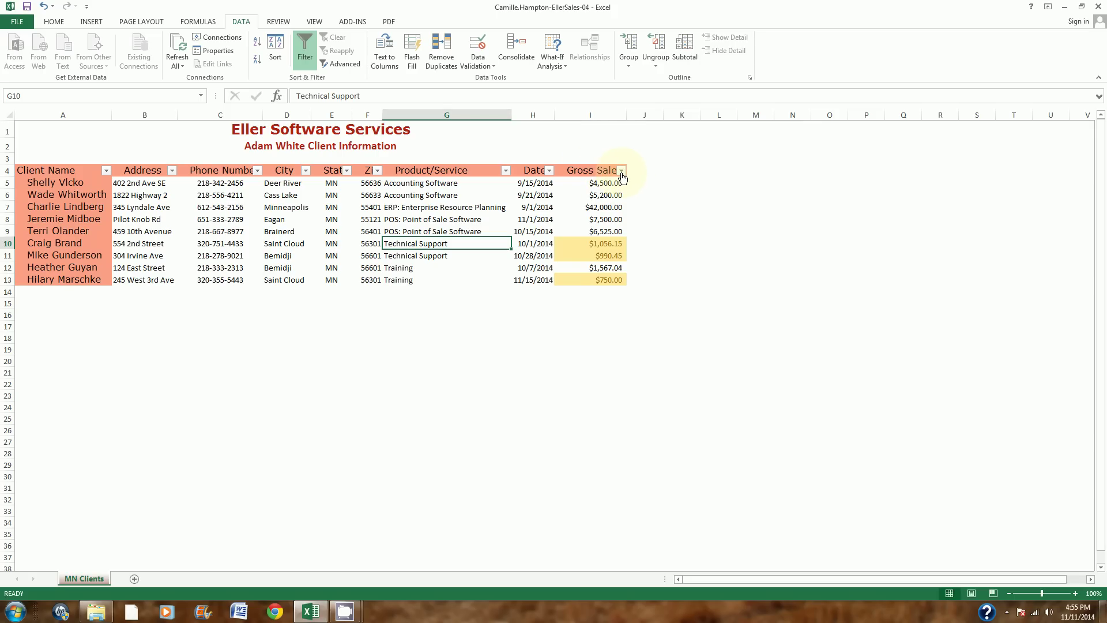
pyautogui.click(623, 171)
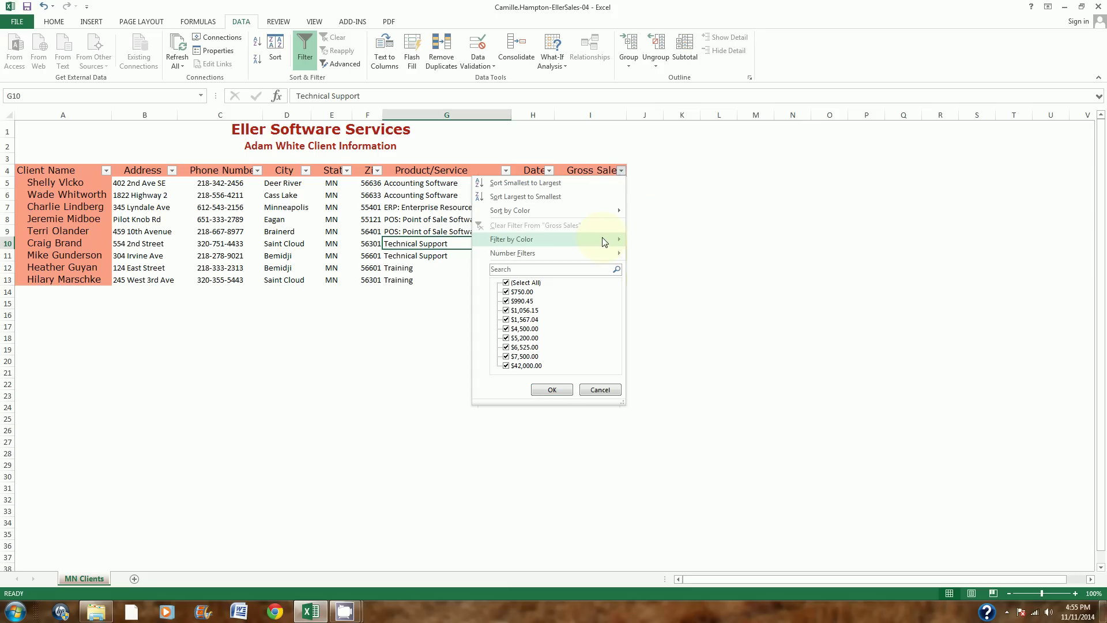
pyautogui.click(655, 257)
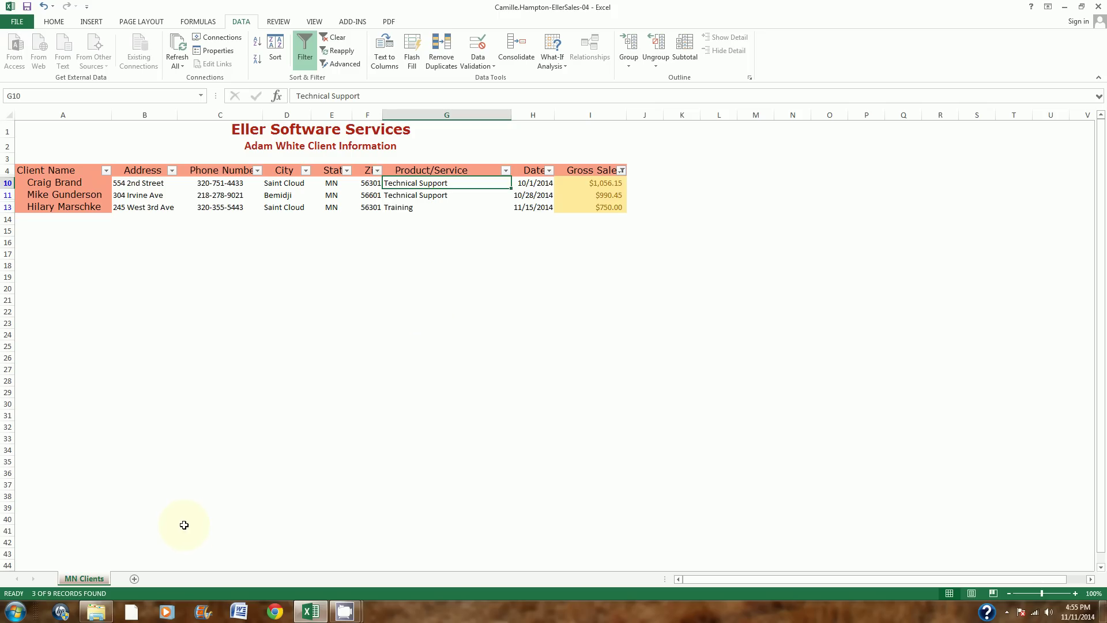
# - Copy the MN Clients sheet to the end of the workbook as 'MN Clients (2)'
pyautogui.rightClick(89, 578)
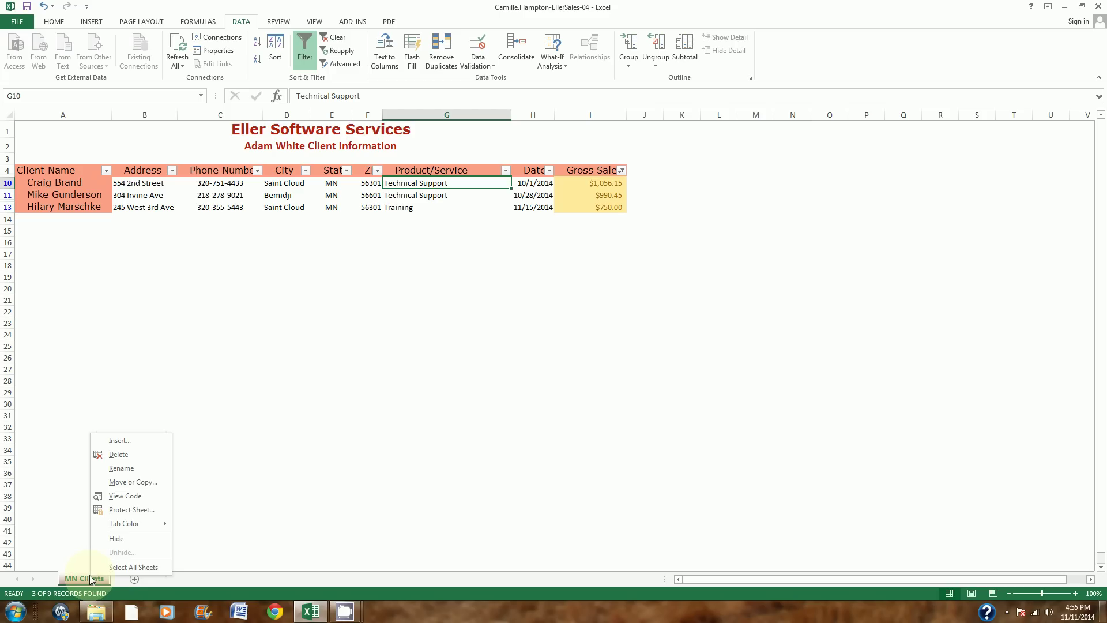
pyautogui.click(126, 483)
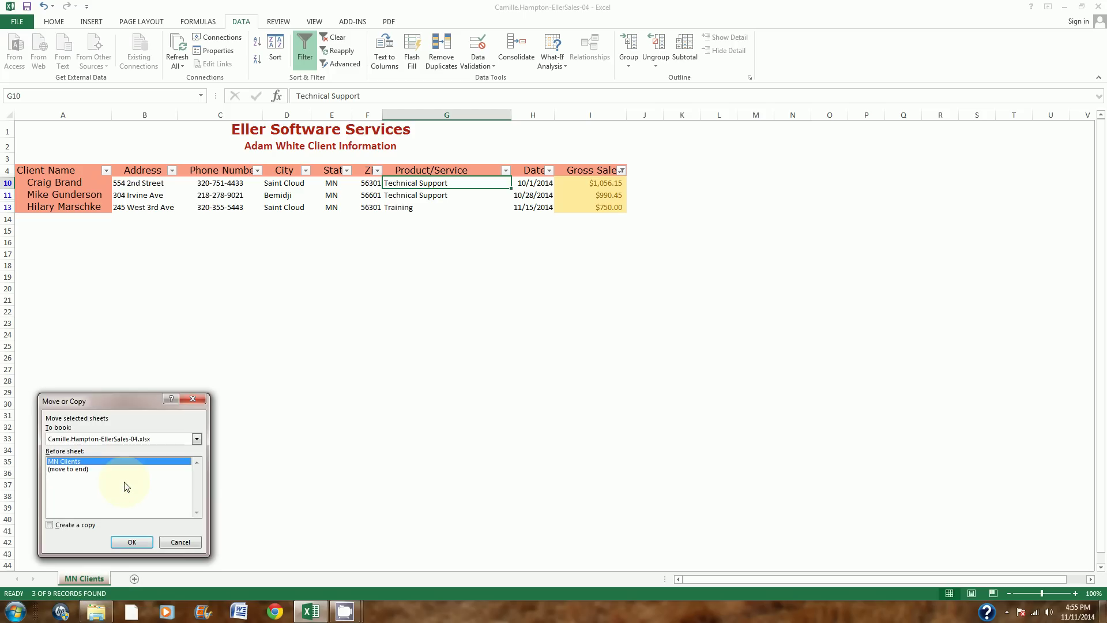
pyautogui.click(50, 525)
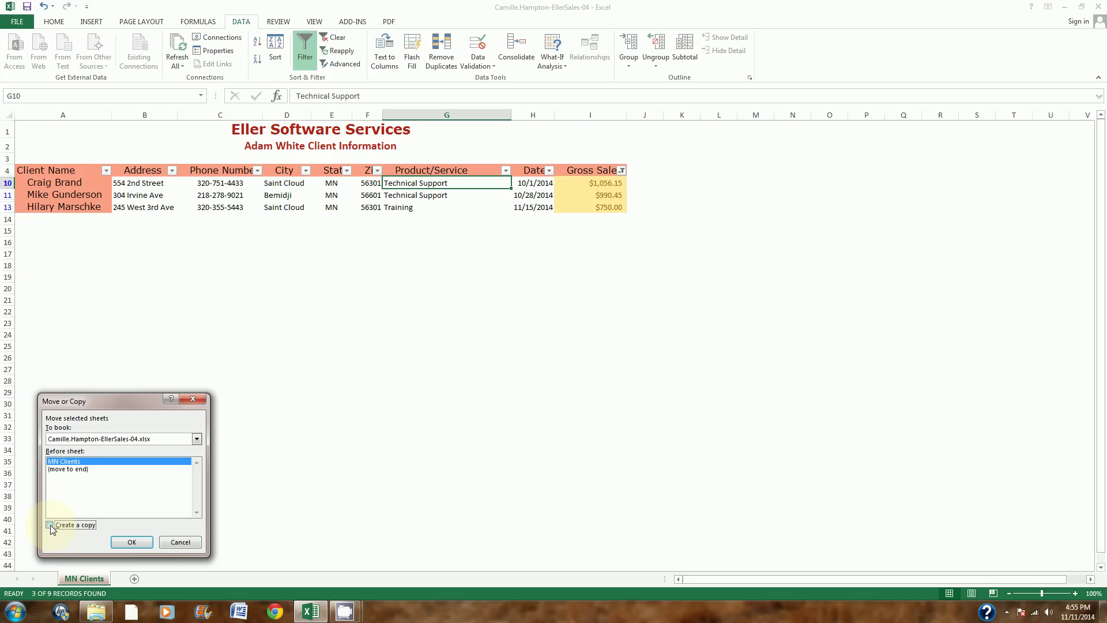
pyautogui.click(78, 469)
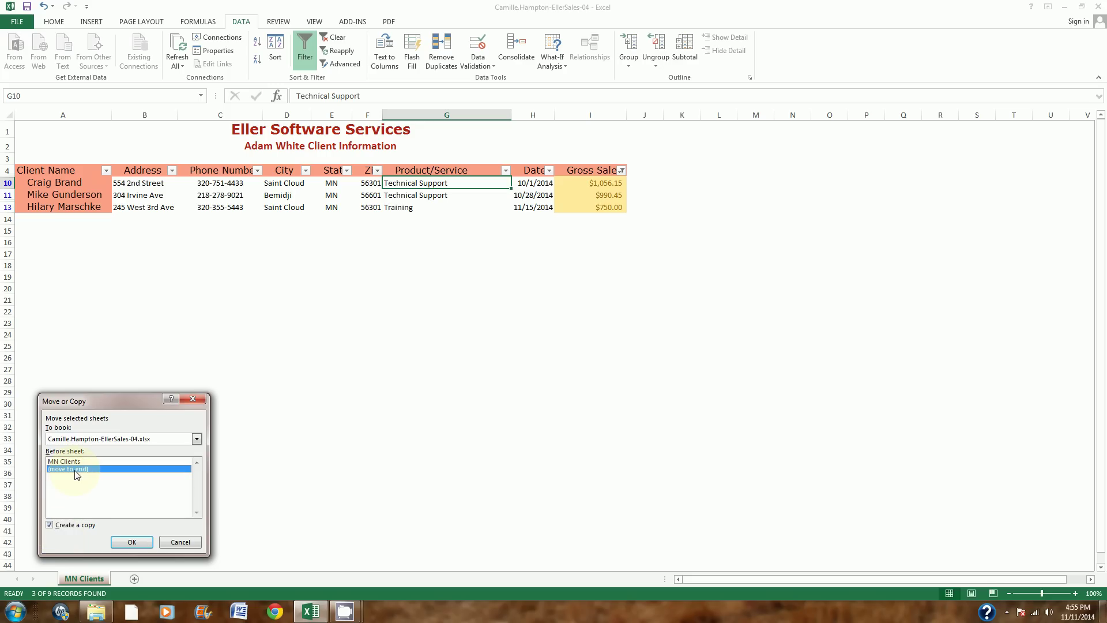
pyautogui.click(132, 542)
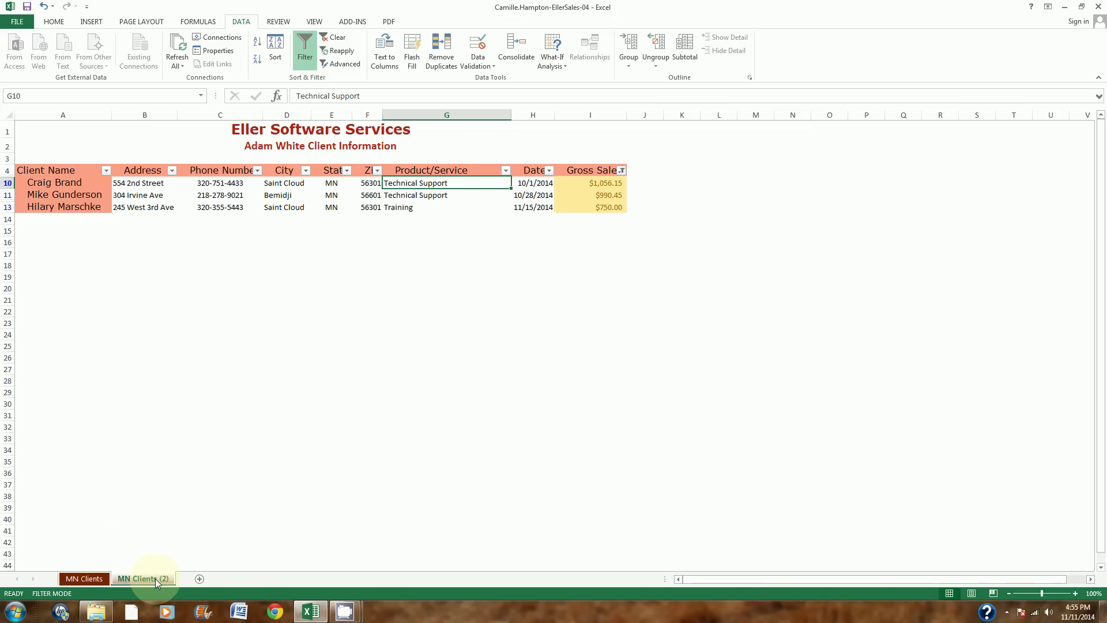
# - Rename the 'MN Clients (2)' tab to 'Subtotals'
pyautogui.moveTo(155, 579); pyautogui.dragTo(153, 567)
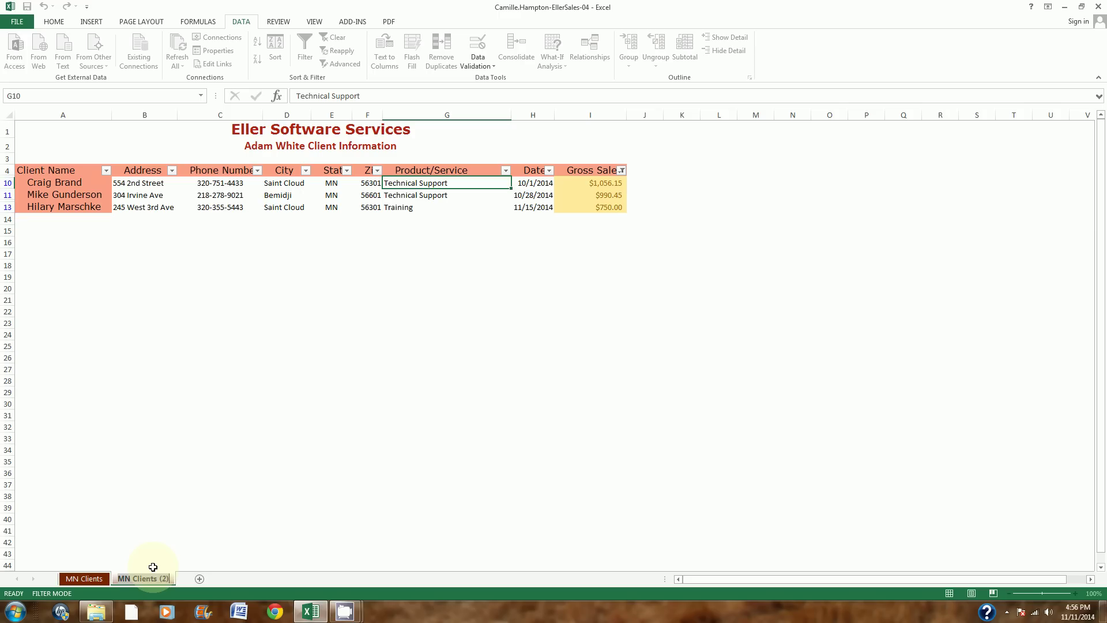
pyautogui.write('Subtotals')
pyautogui.press('Return')
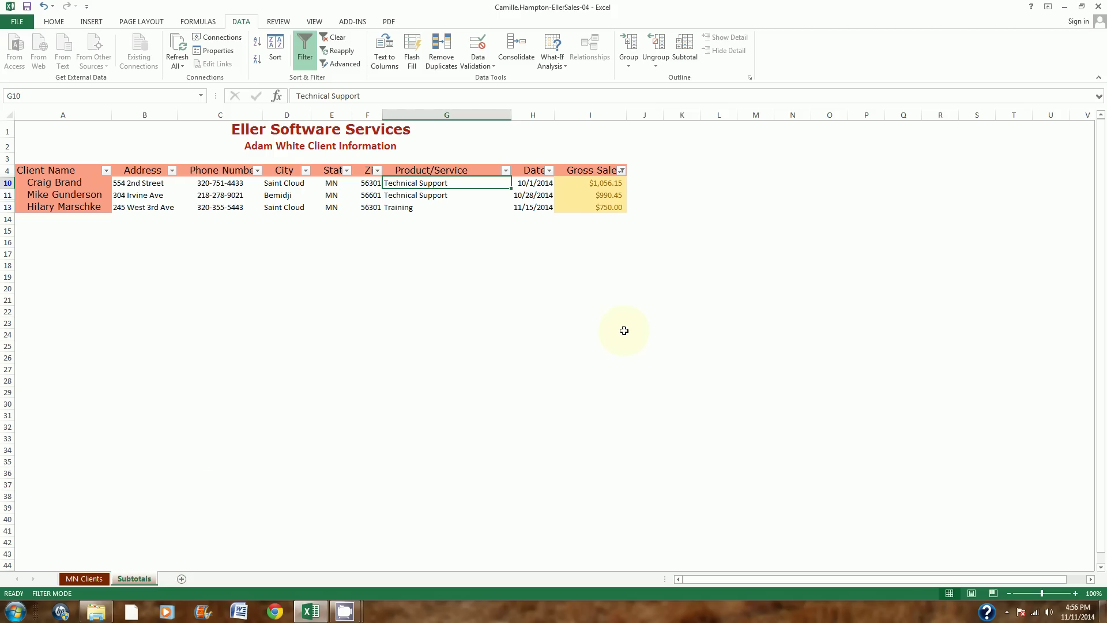
# - Clear the Gross Sales colour filter and sort all client rows by City A to Z
pyautogui.click(622, 171)
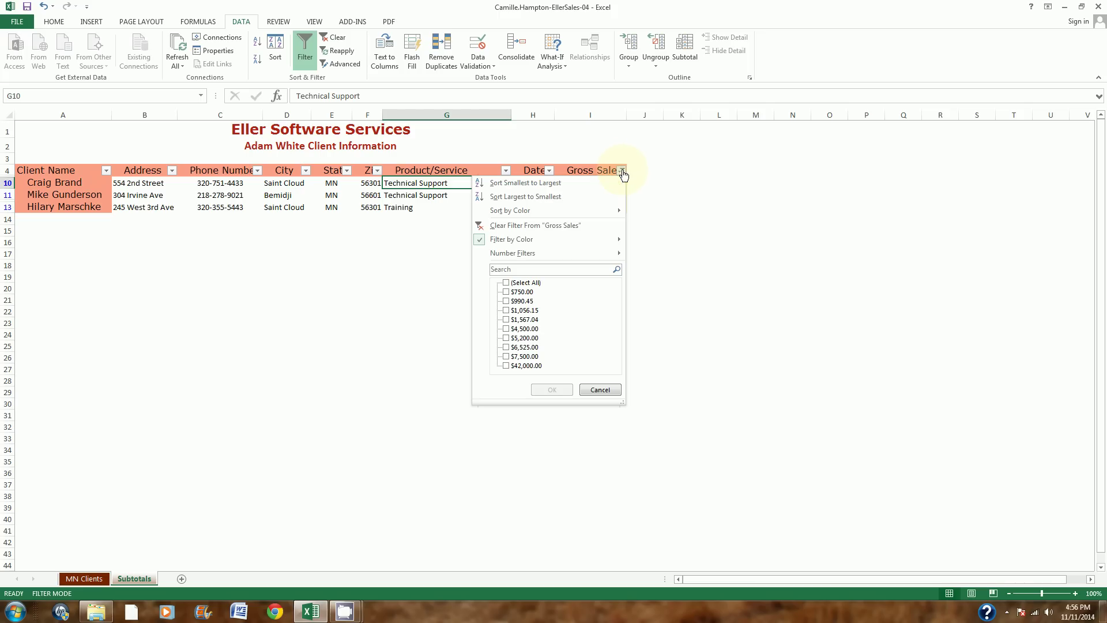
pyautogui.click(575, 226)
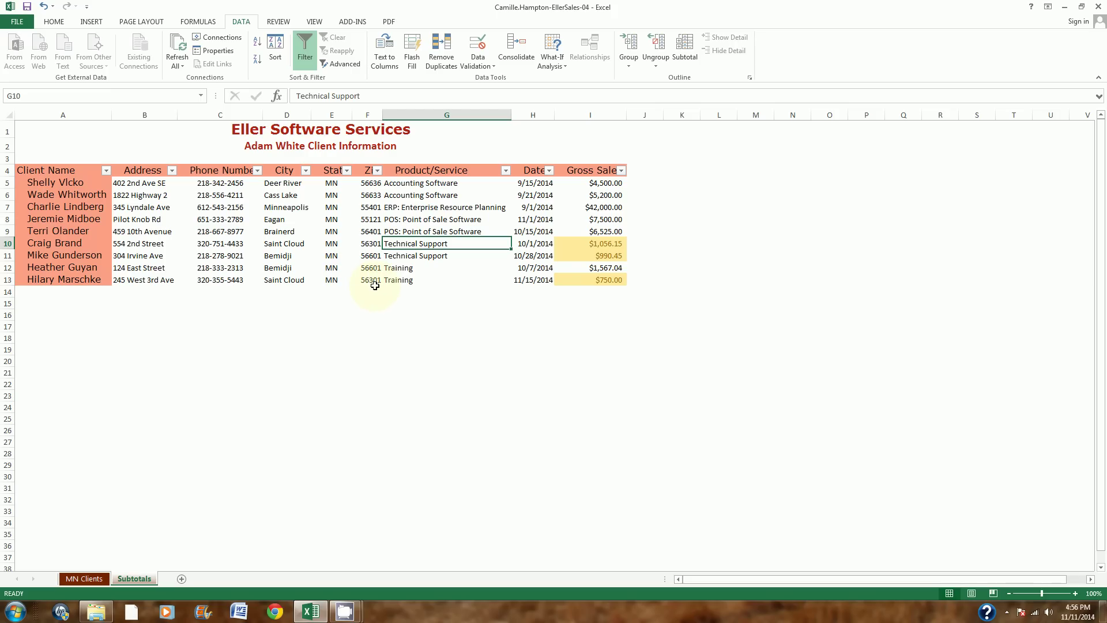
pyautogui.click(307, 174)
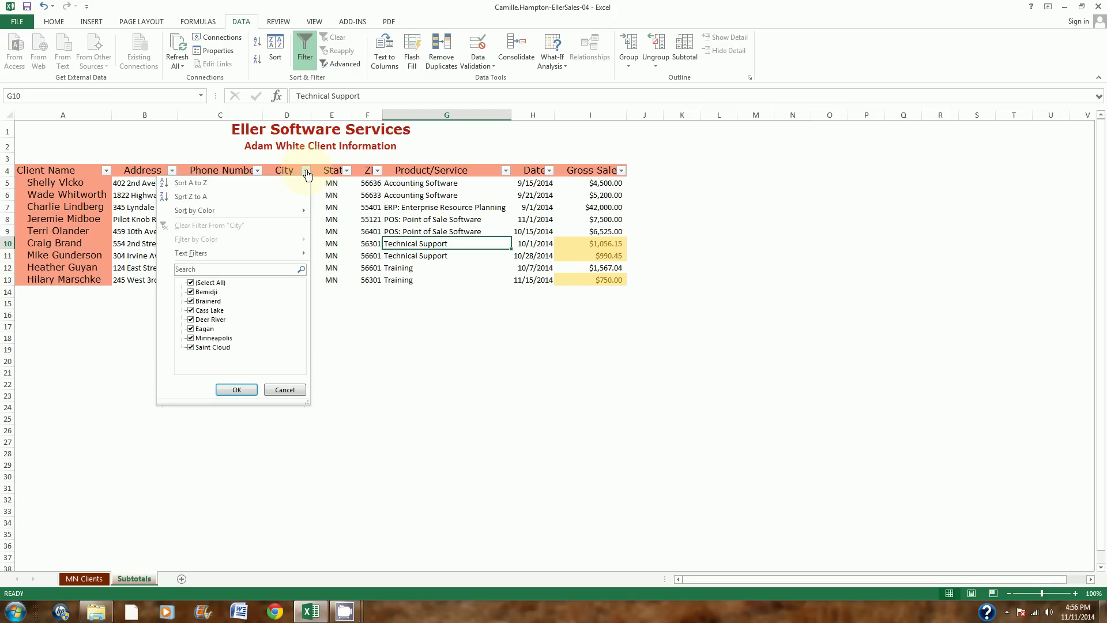
pyautogui.click(248, 180)
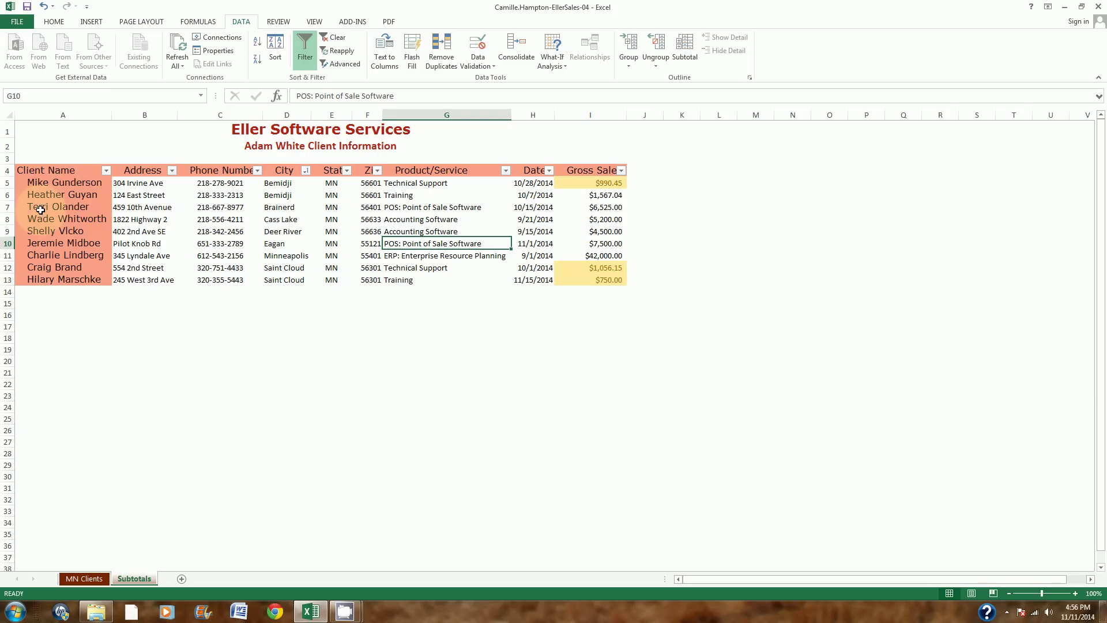
pyautogui.click(38, 184)
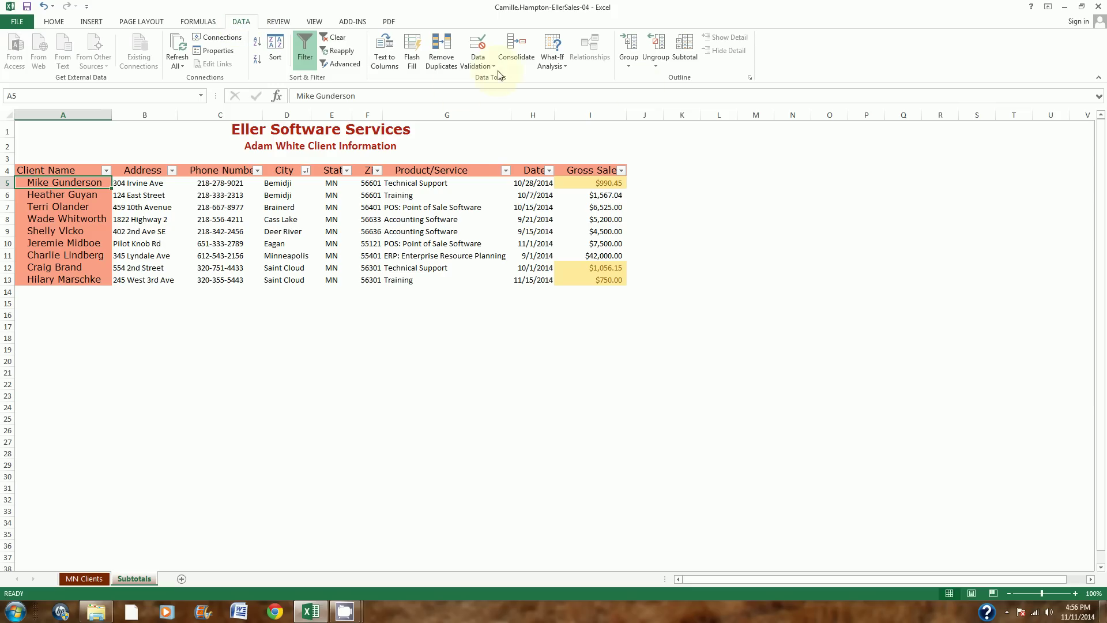
# - Insert Sum subtotals of Gross Sales at each change in City, ending at a $70,088.64 Grand Total
pyautogui.click(688, 48)
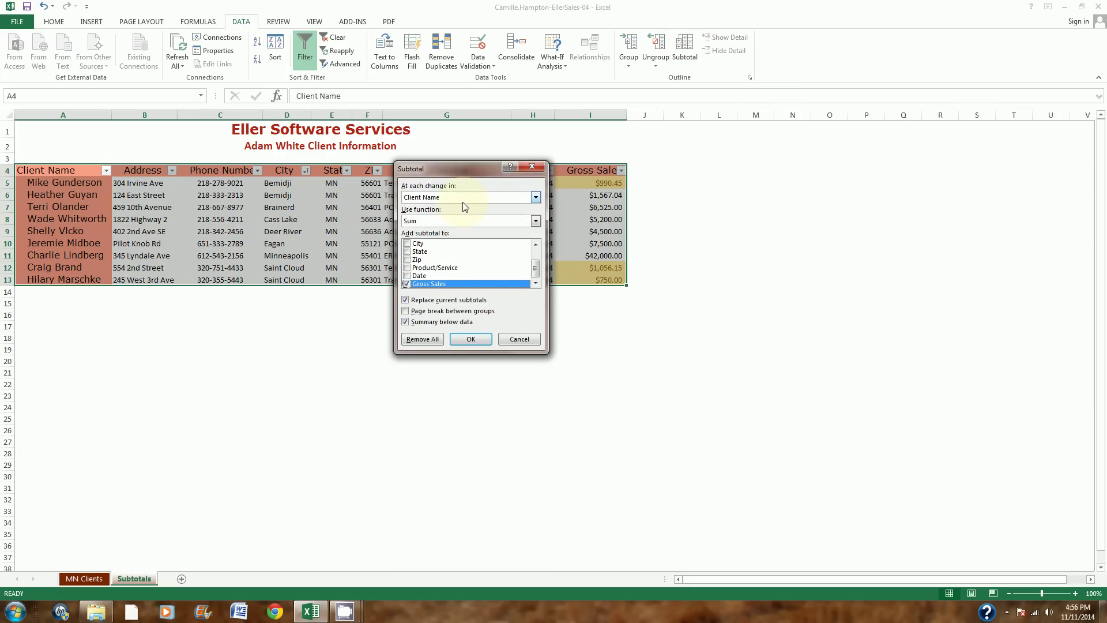
pyautogui.click(535, 198)
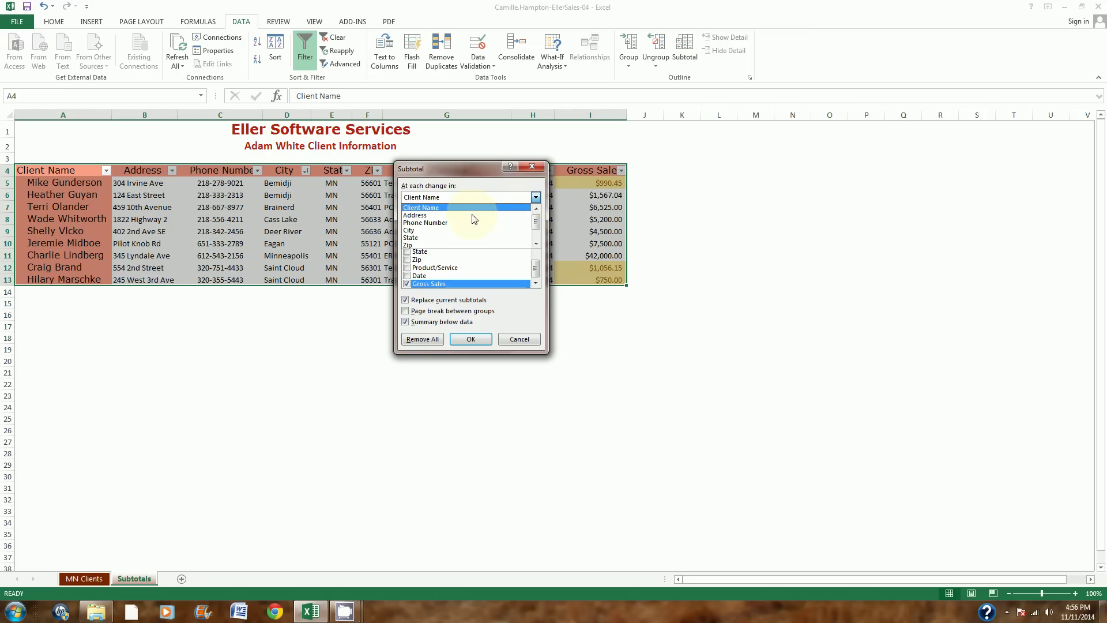
pyautogui.click(460, 230)
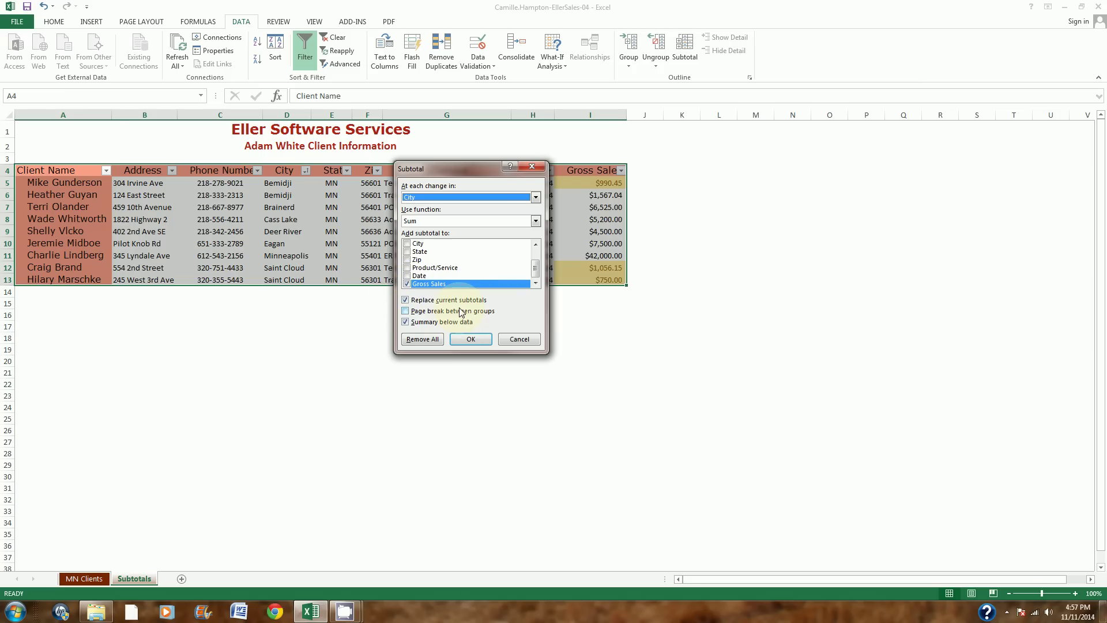
pyautogui.click(469, 339)
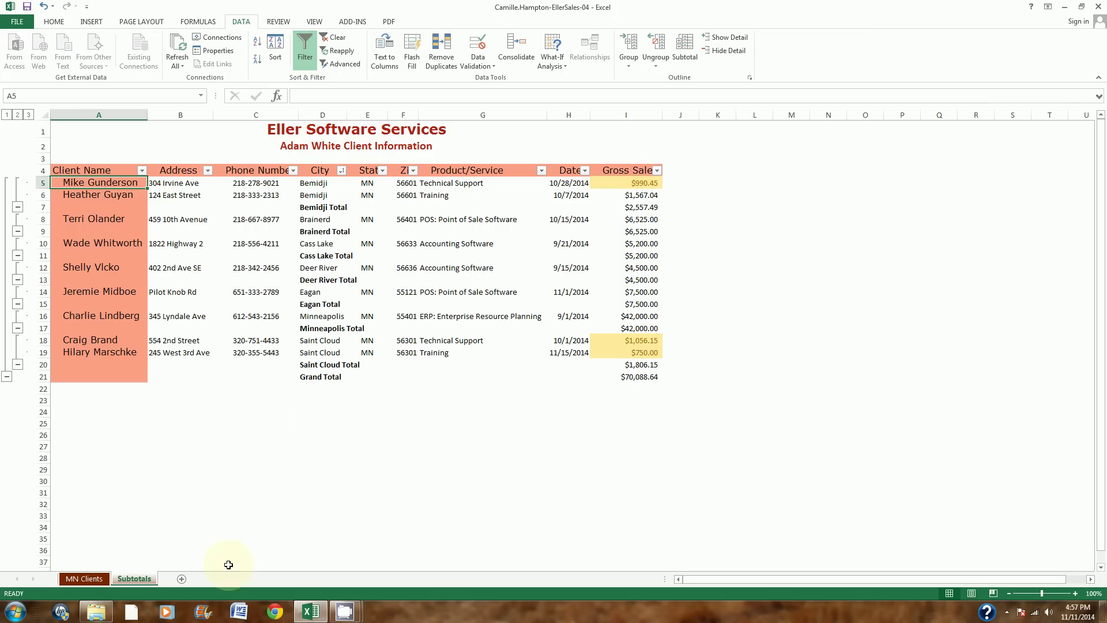
# - Make a copy of the Subtotals sheet placed at the end of the workbook
pyautogui.rightClick(134, 575)
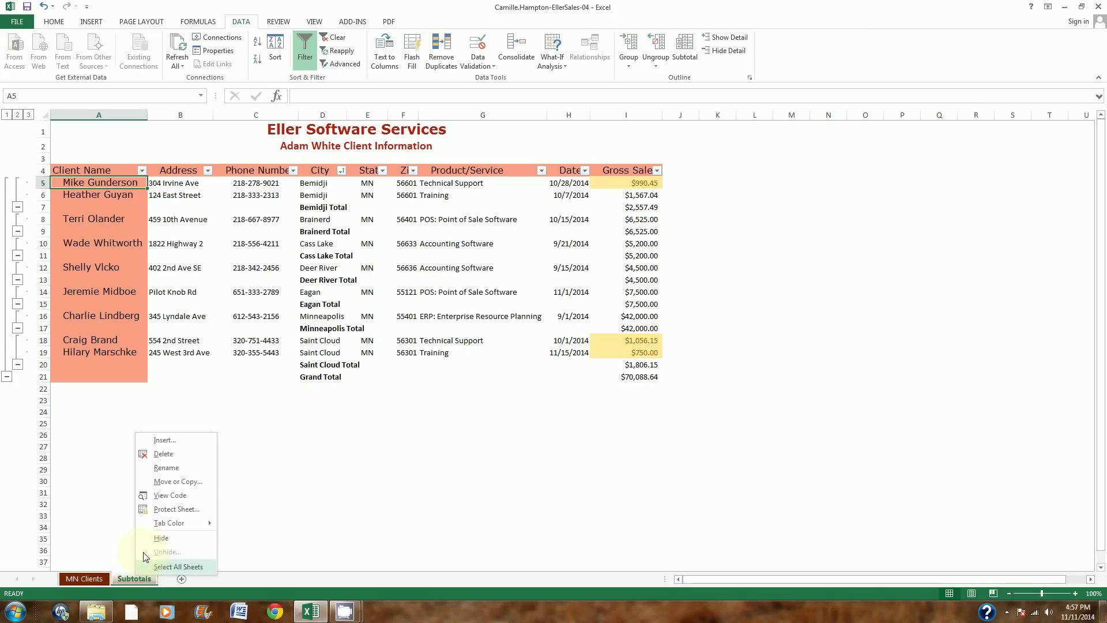
pyautogui.click(160, 491)
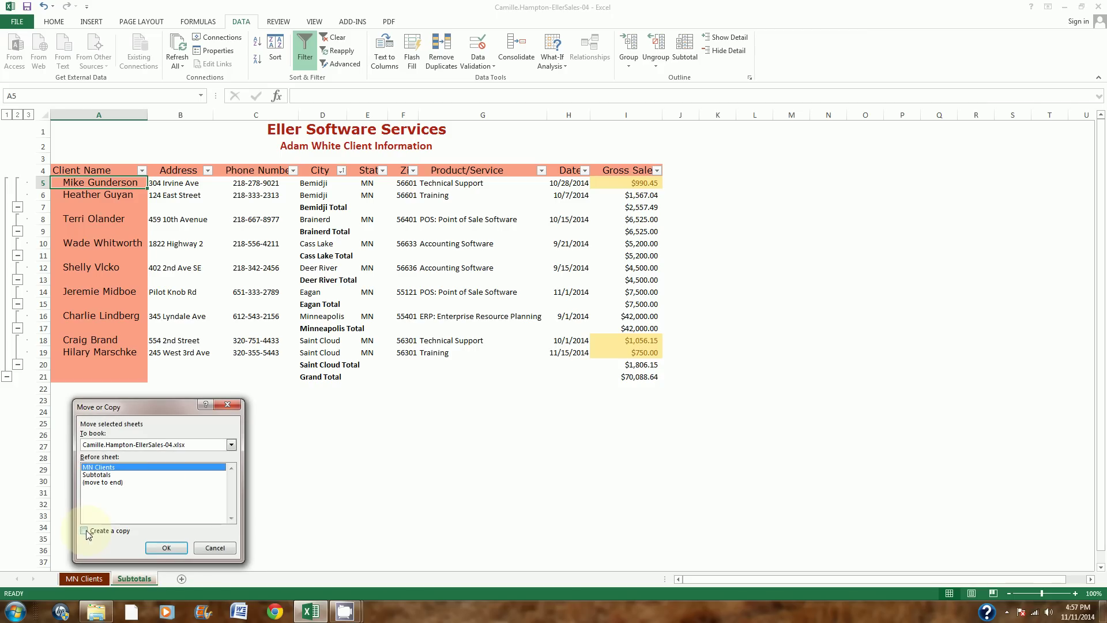
pyautogui.click(84, 530)
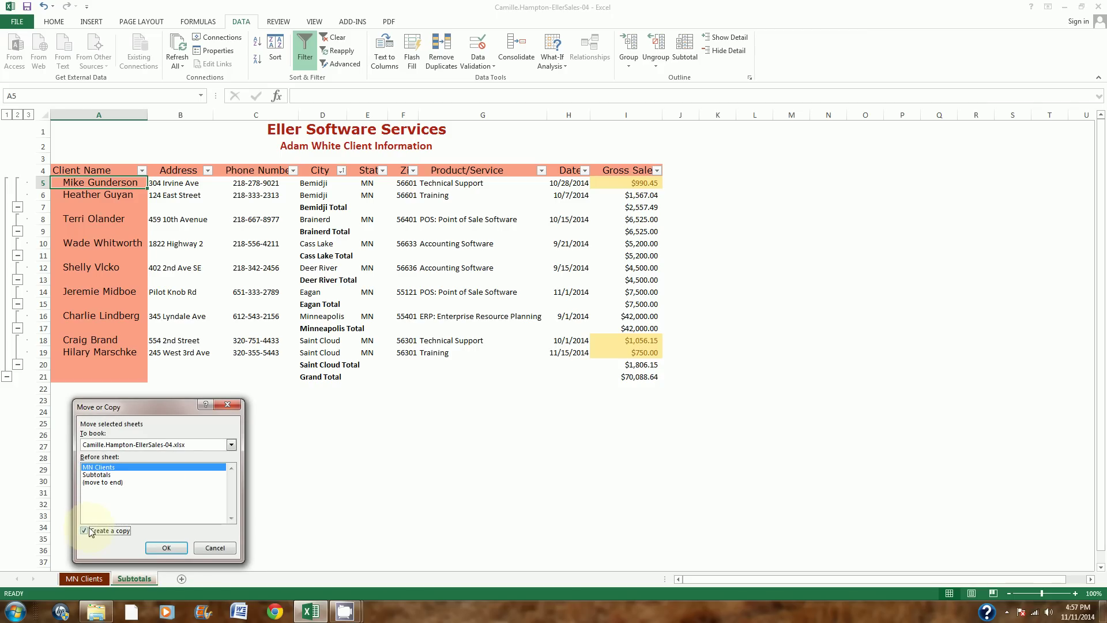
pyautogui.click(104, 482)
pyautogui.click(166, 548)
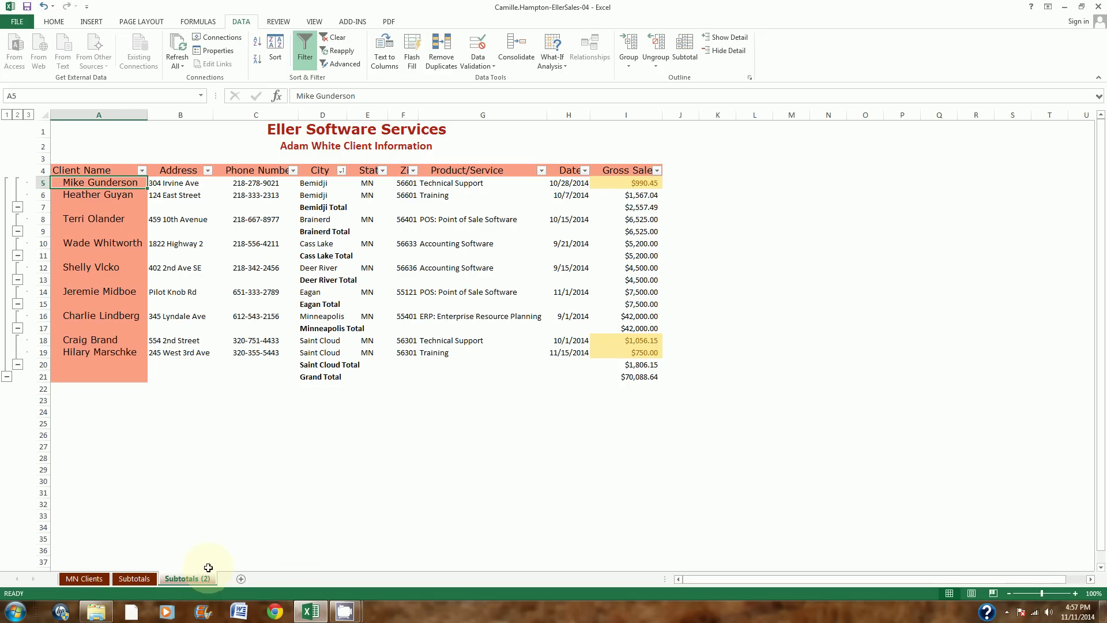
# - Rename the copied sheet to 'Table Data'
pyautogui.moveTo(185, 578); pyautogui.dragTo(172, 586)
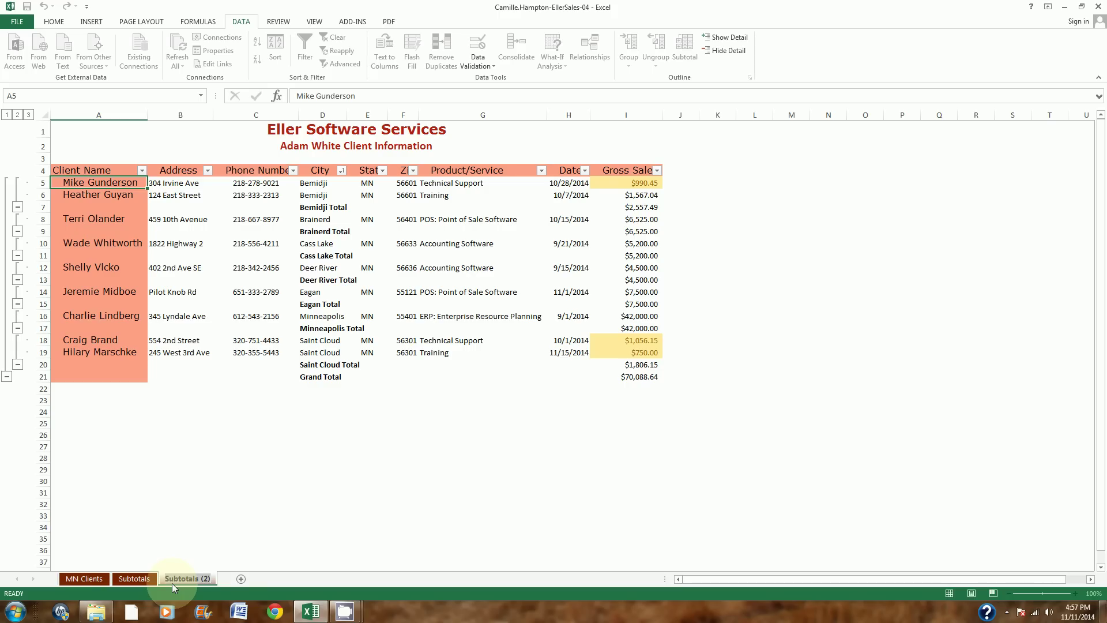
pyautogui.doubleClick(172, 583)
pyautogui.write('Table Data')
pyautogui.press('Return')
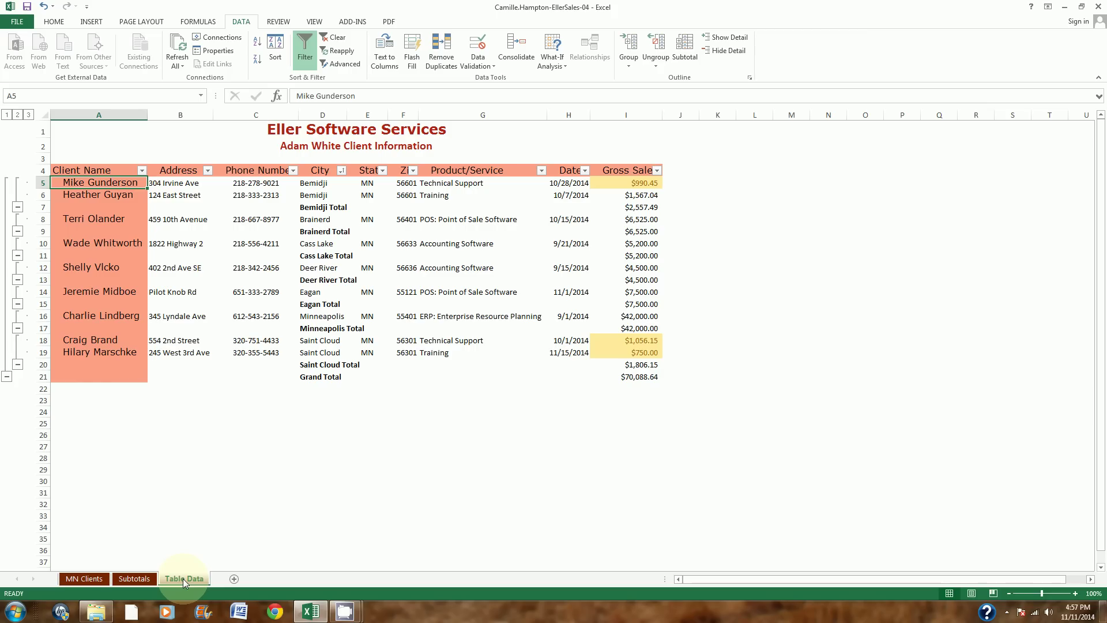
# - Remove all subtotals from Table Data, then select the client records range A4:I13
pyautogui.click(685, 49)
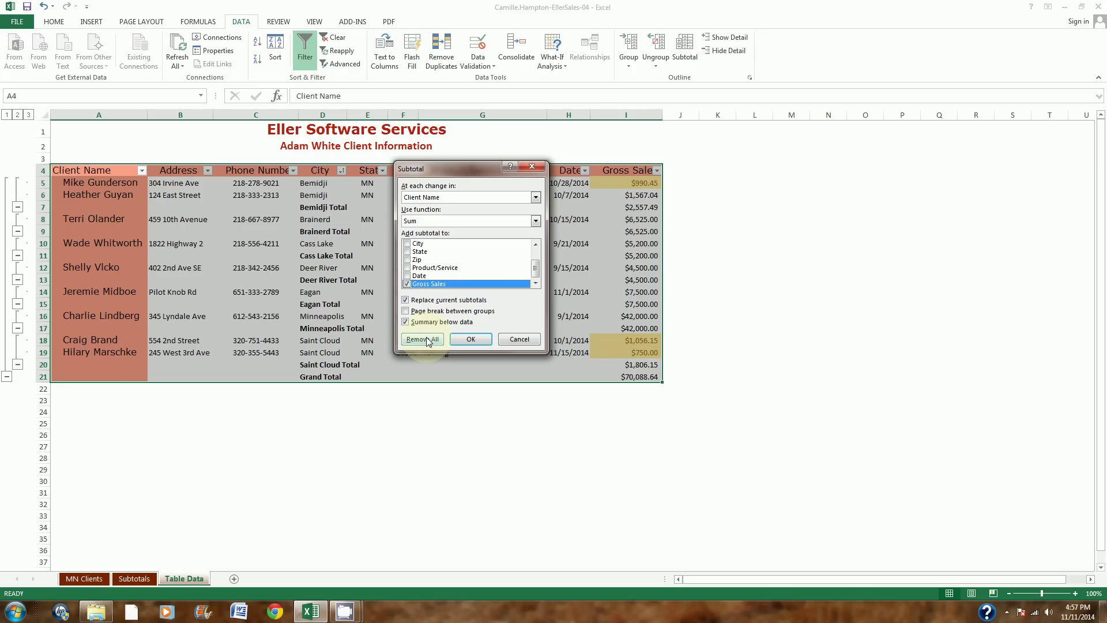
pyautogui.click(427, 339)
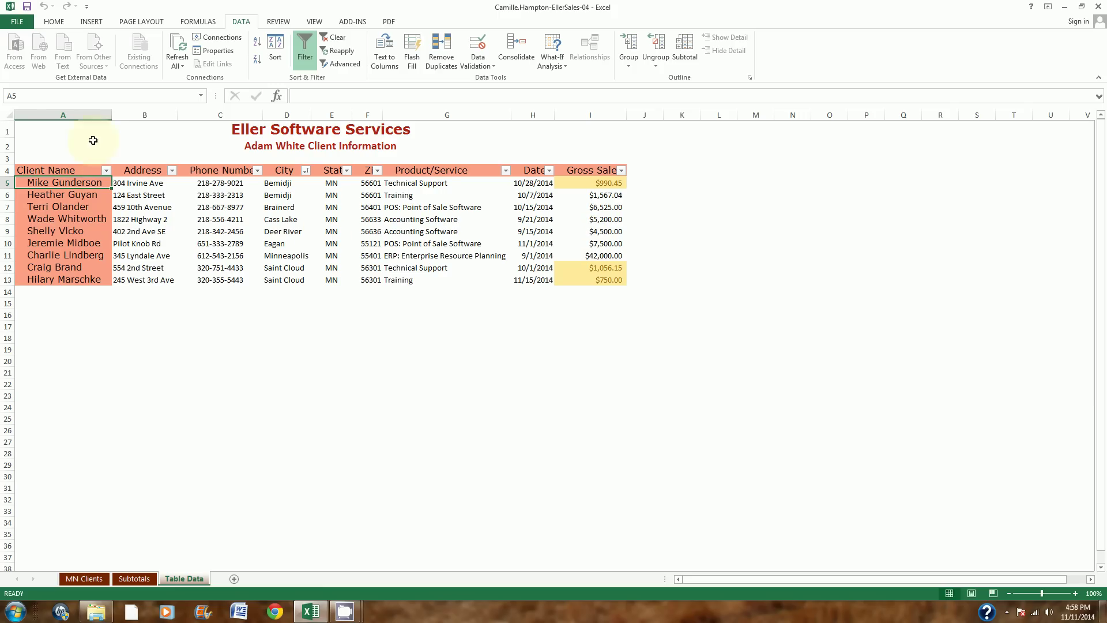
pyautogui.click(50, 93)
pyautogui.write('a4:i13')
pyautogui.press('Return')
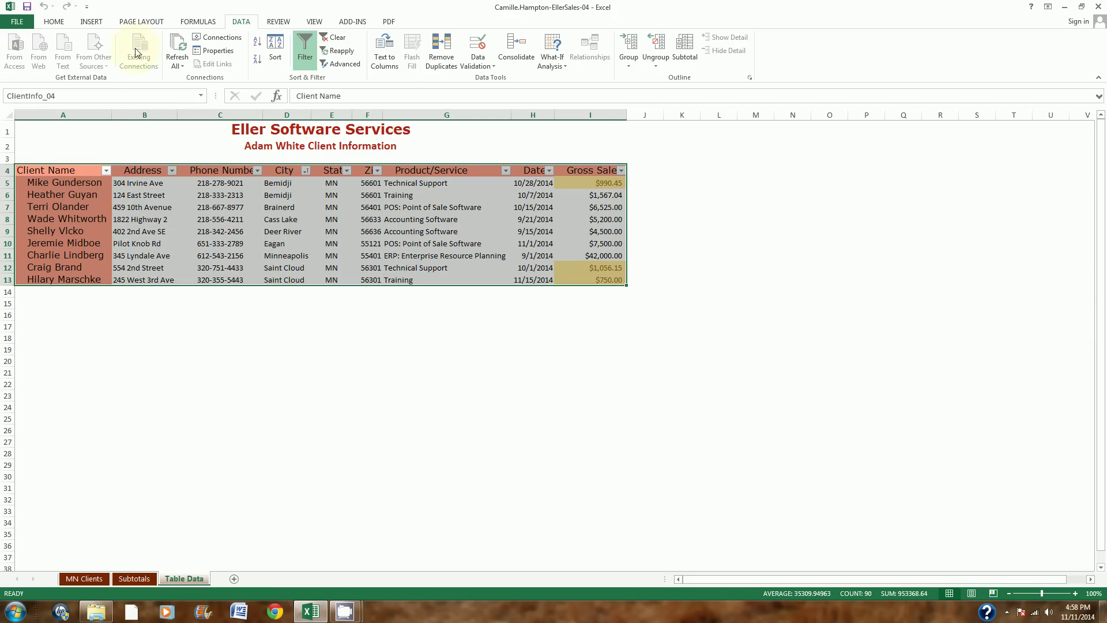
# - Convert A4:I13 into a table with headers, accepting removal of its external connections
pyautogui.click(100, 23)
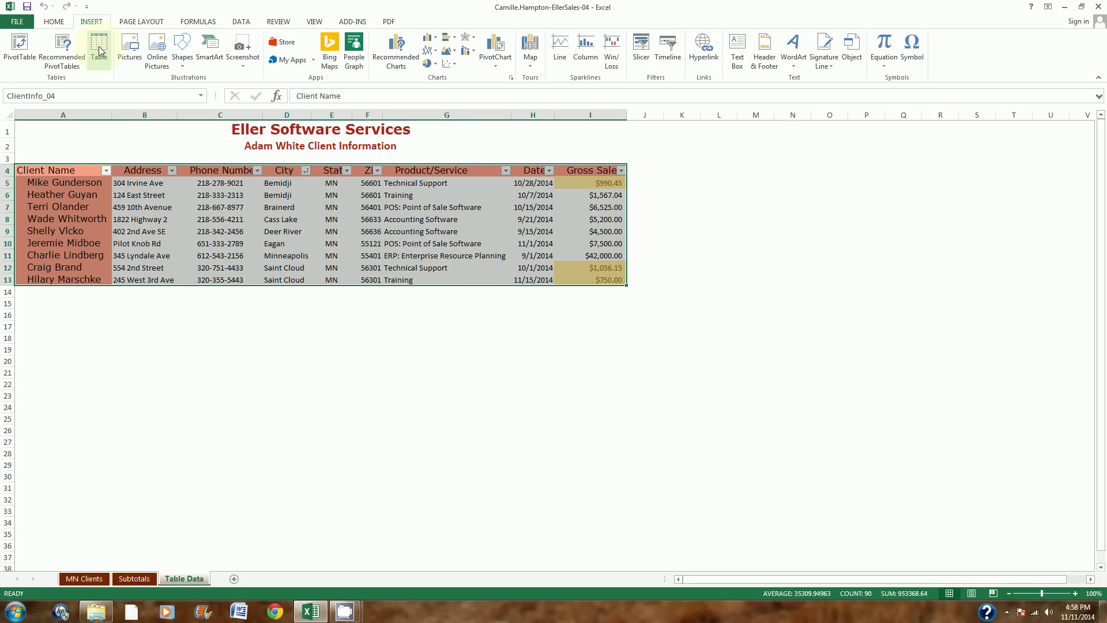
pyautogui.click(99, 46)
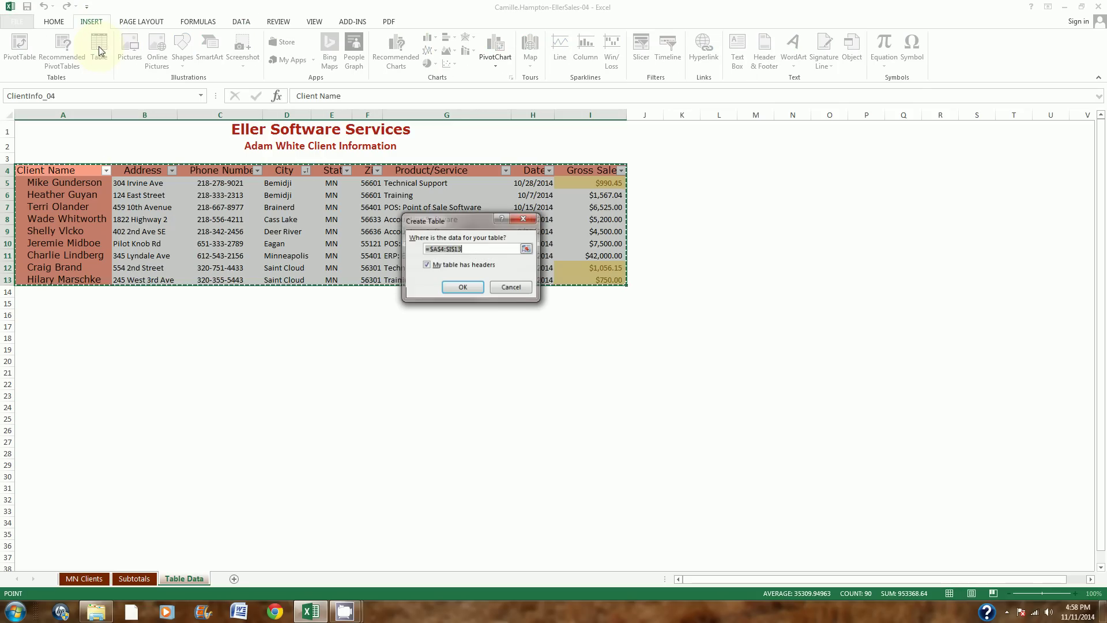
pyautogui.click(466, 286)
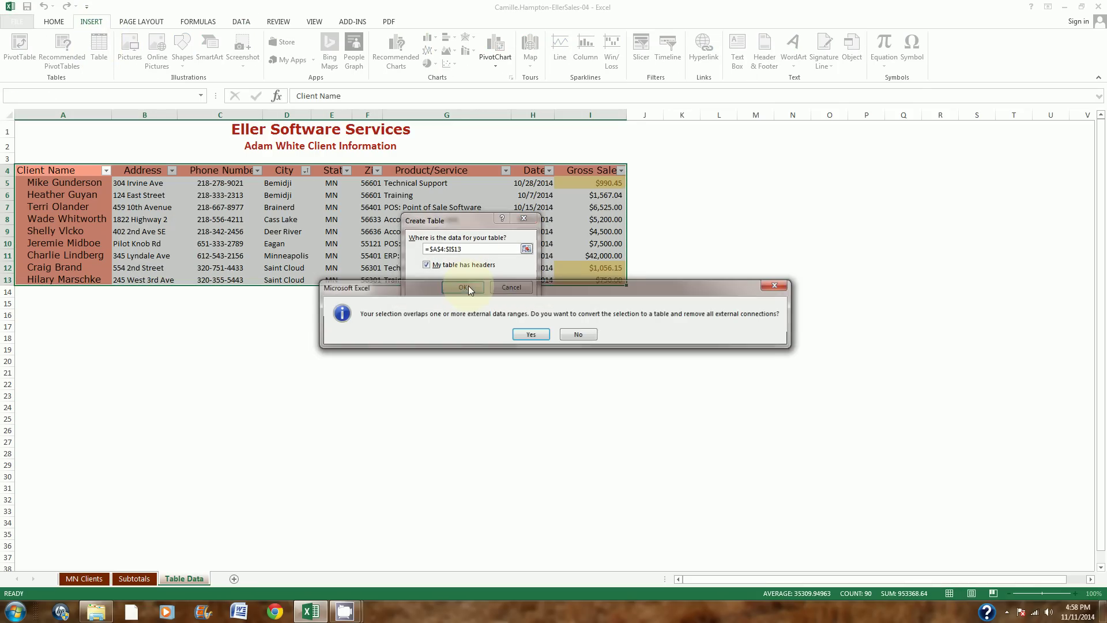
pyautogui.click(531, 335)
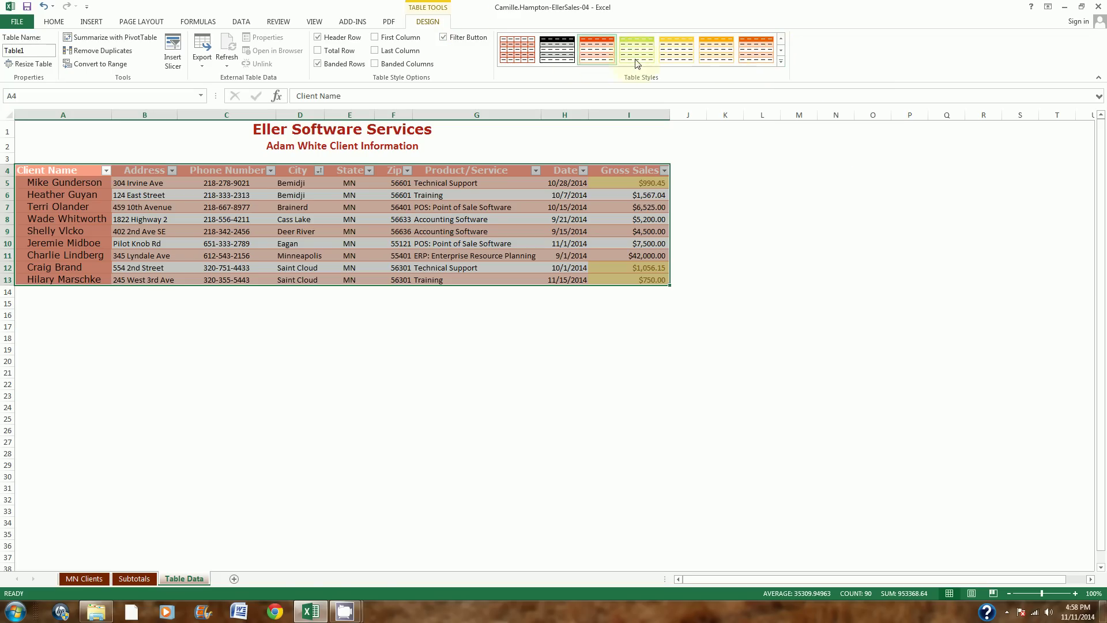
# - Apply an orange Medium style from the Table Styles gallery to Table1
pyautogui.click(781, 61)
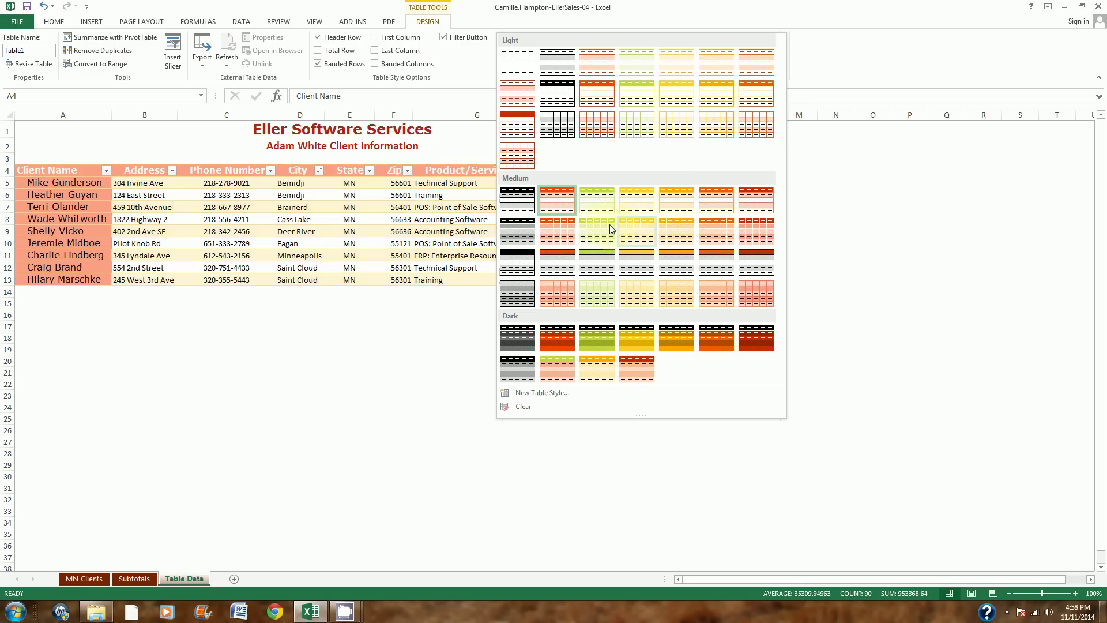
pyautogui.click(560, 232)
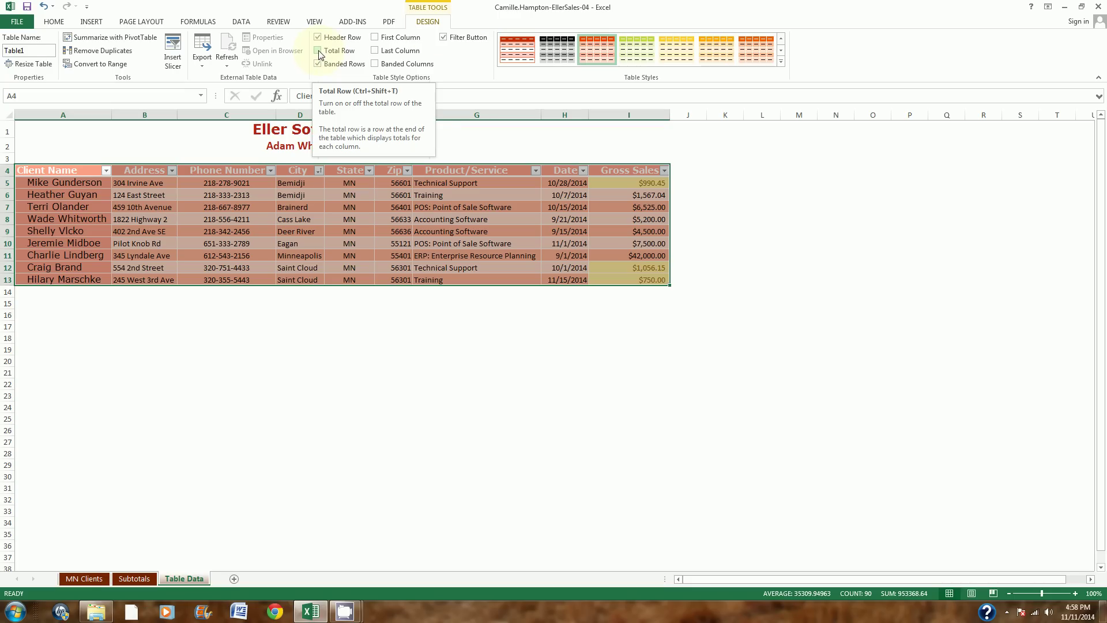
# - Add a Total Row to Table1 and create a Gross Sales by Product/Service PivotTable via Quick Analysis
pyautogui.click(319, 52)
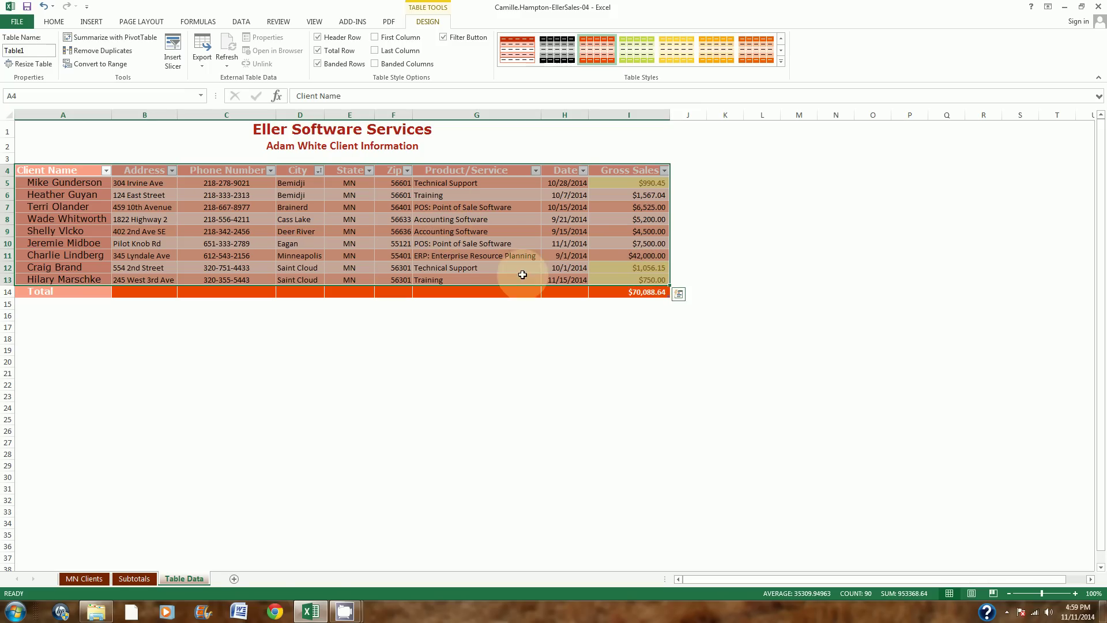
pyautogui.moveTo(673, 302)
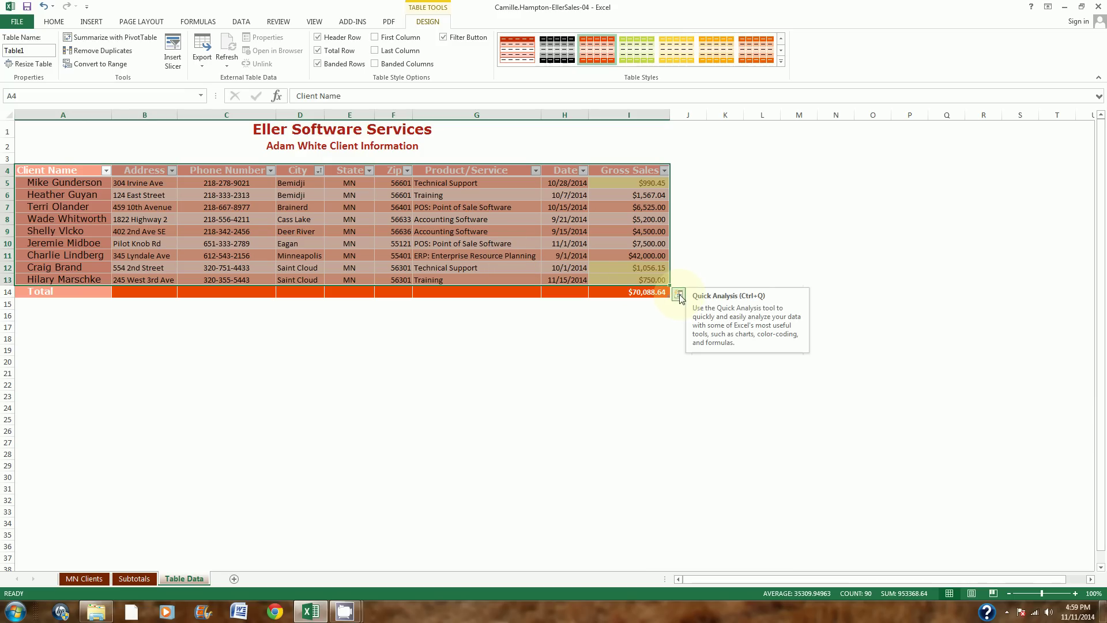
pyautogui.click(679, 295)
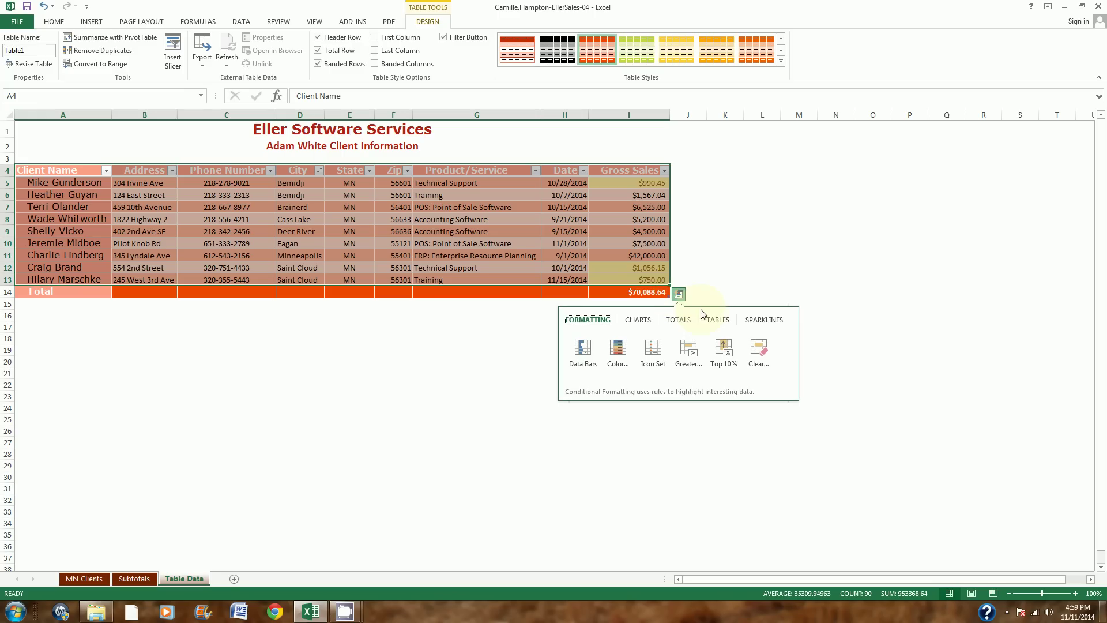
pyautogui.click(717, 320)
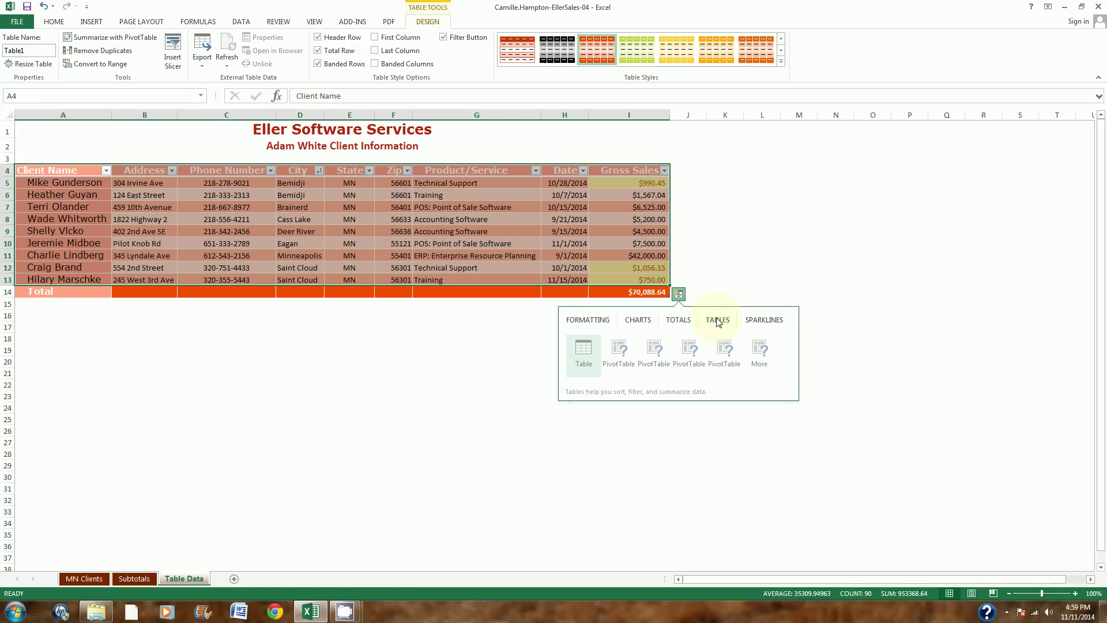
pyautogui.moveTo(614, 358)
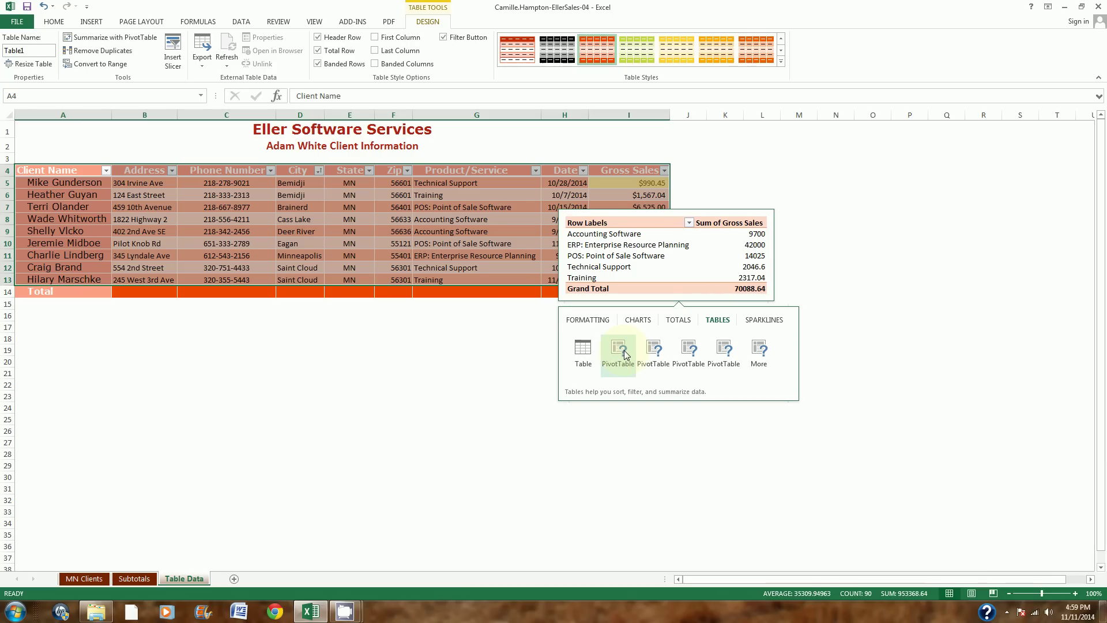
pyautogui.click(625, 354)
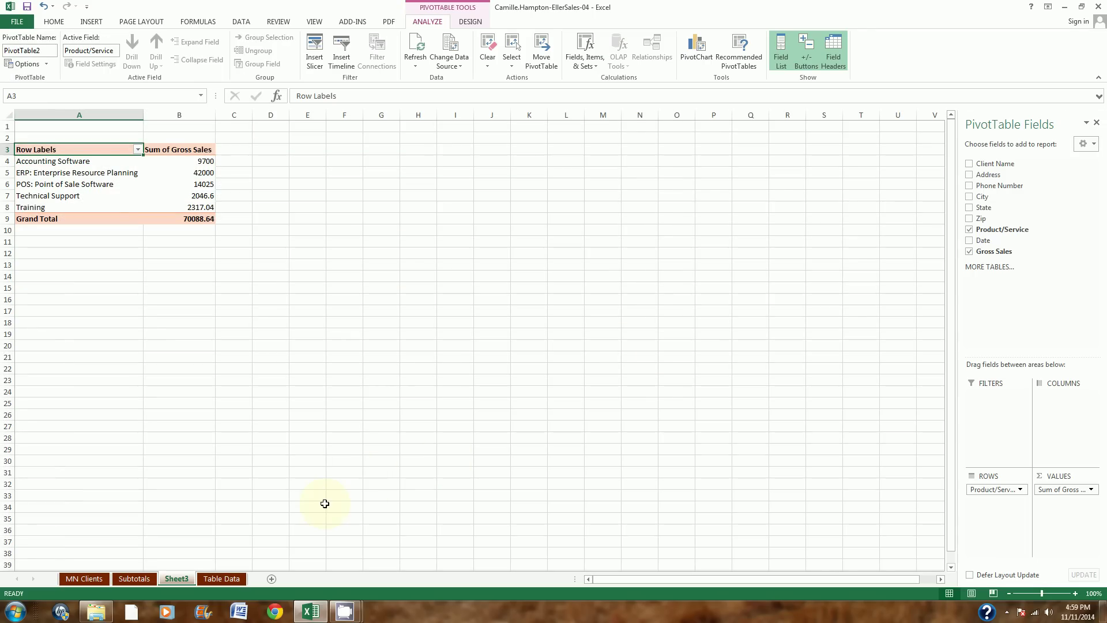
# - Rename the Sheet3 tab to 'PivotTable'
pyautogui.doubleClick(186, 579)
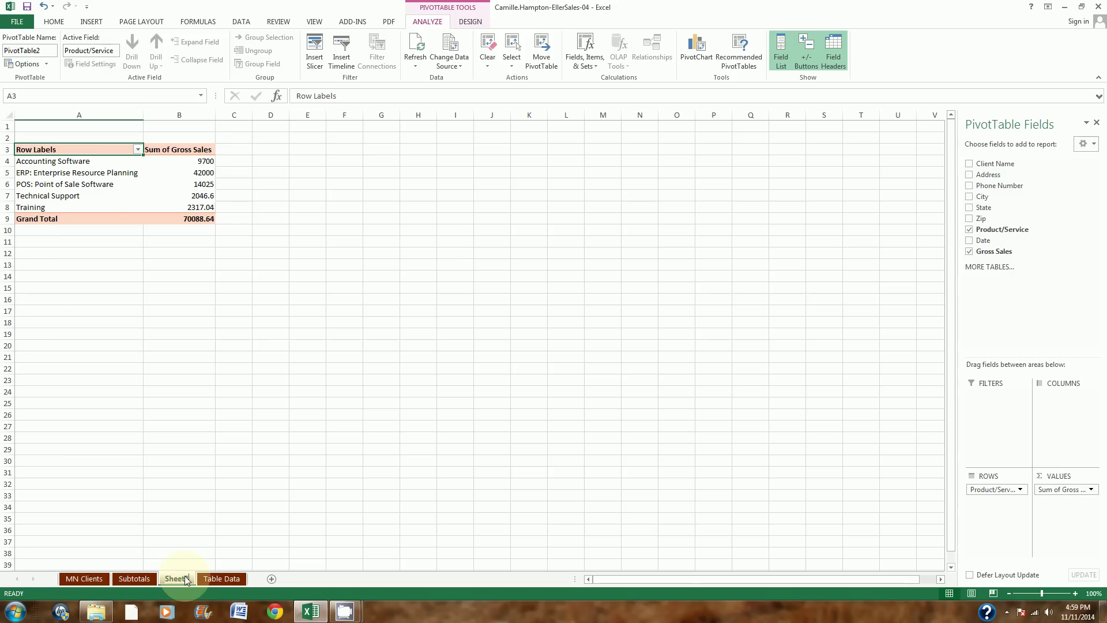
pyautogui.write('PivotTable')
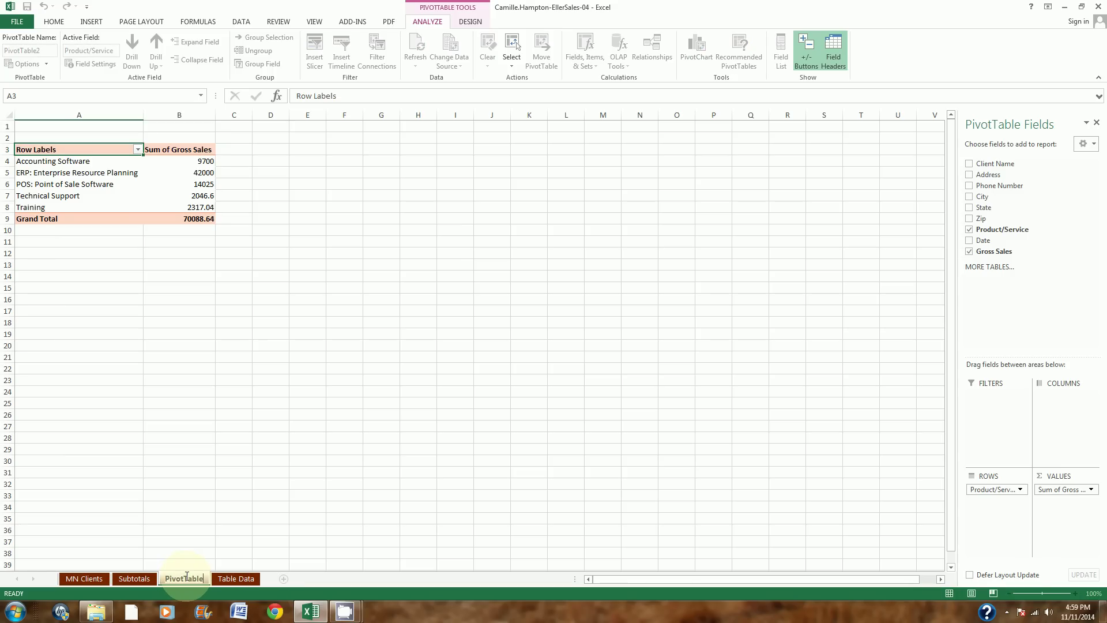
pyautogui.press('Return')
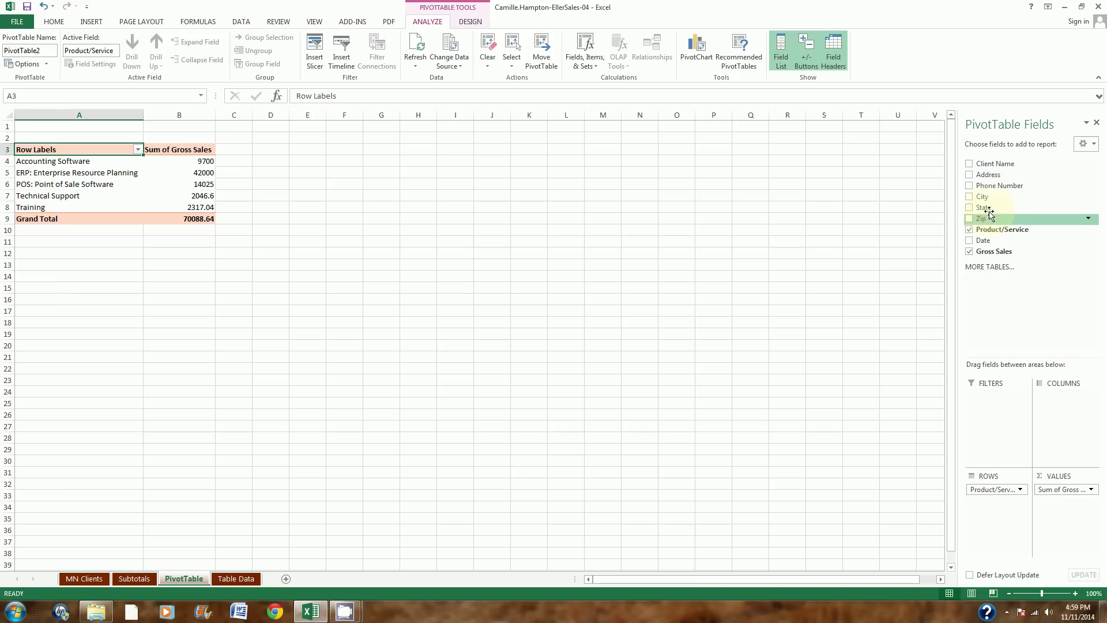
# - Place the City field in the pivot's FILTERS area, leaving it set to (All)
pyautogui.moveTo(988, 199); pyautogui.dragTo(990, 407)
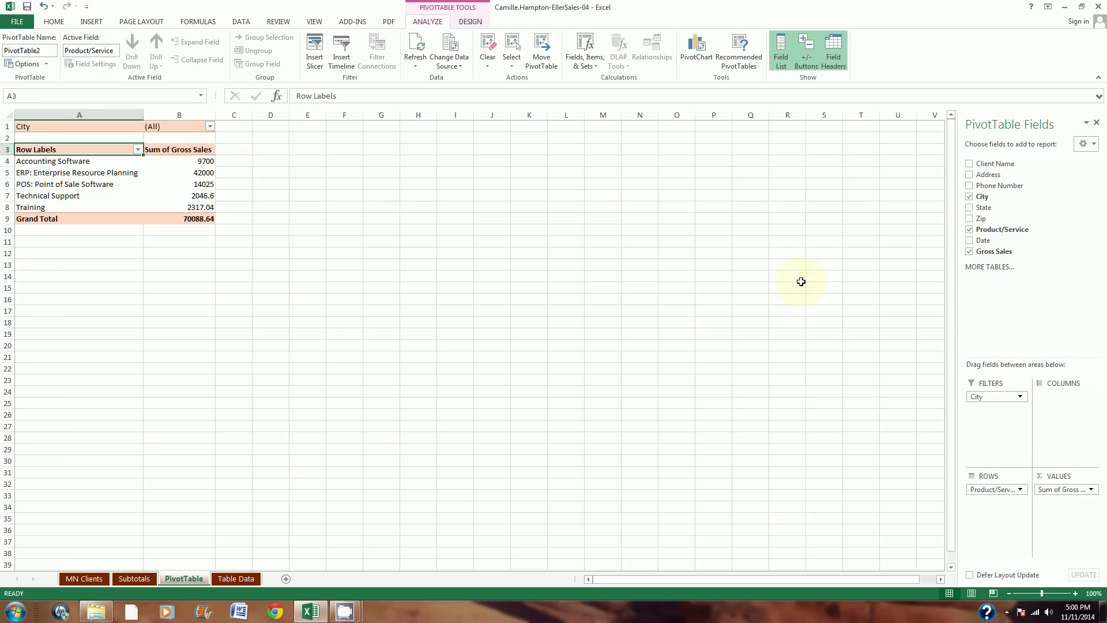
pyautogui.click(138, 151)
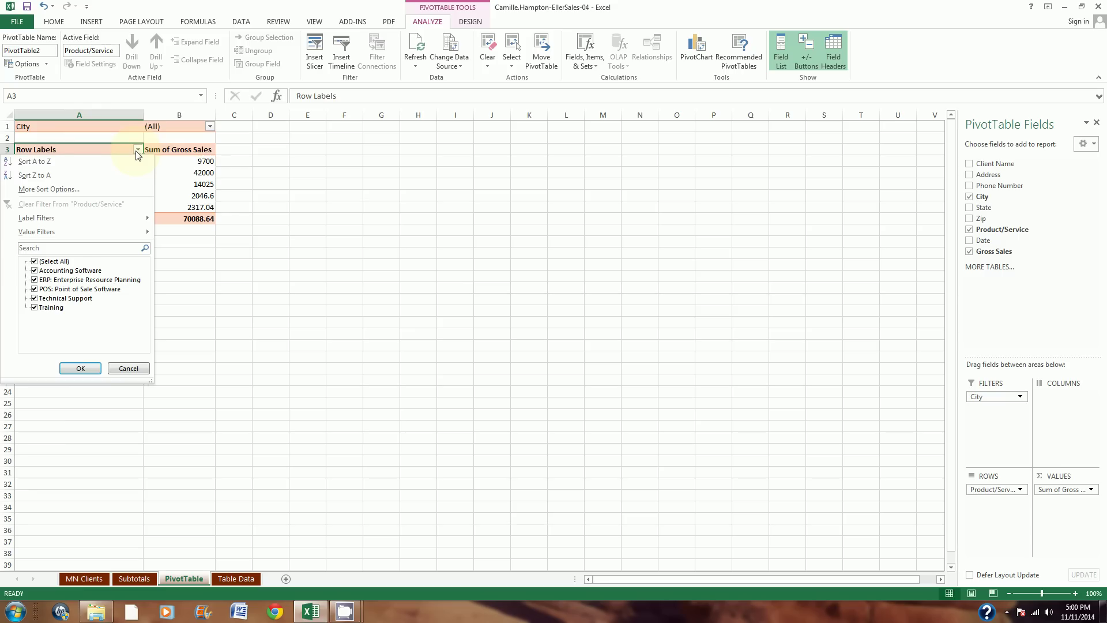
pyautogui.click(136, 152)
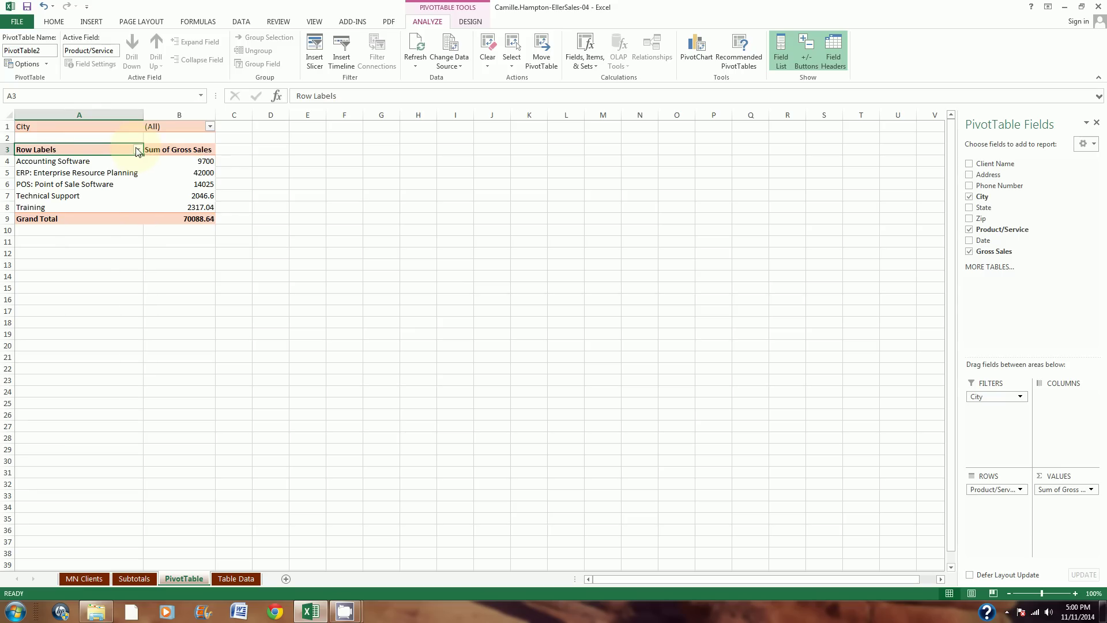
# - Filter the pivot's City field to Bemidji and Brainerd, totalling 9082.49
pyautogui.click(209, 126)
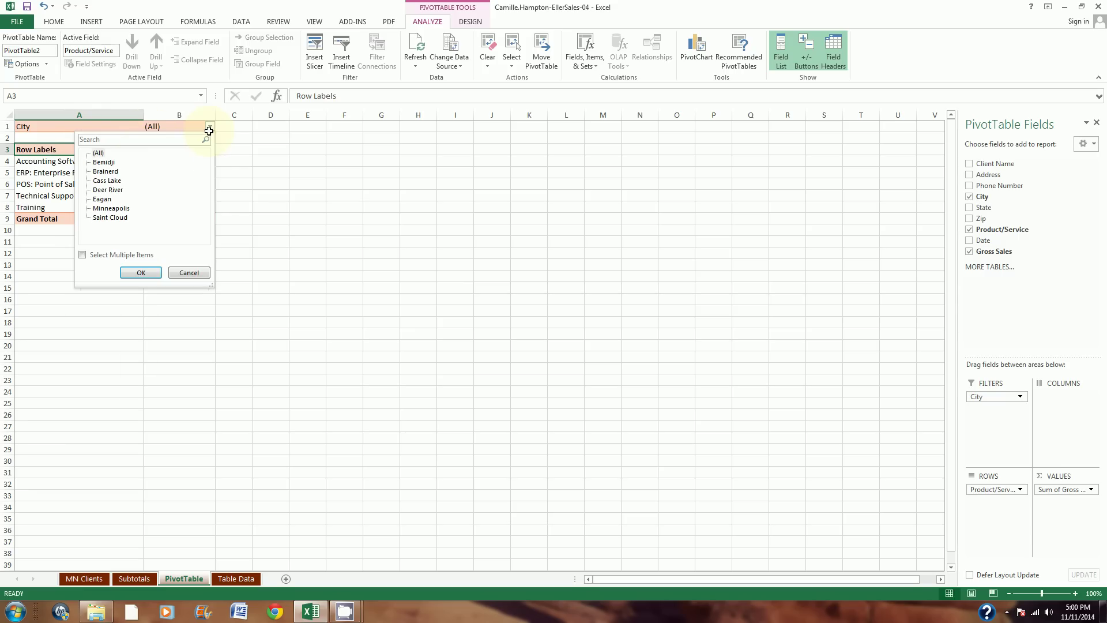
pyautogui.click(112, 163)
pyautogui.click(113, 171)
pyautogui.click(84, 255)
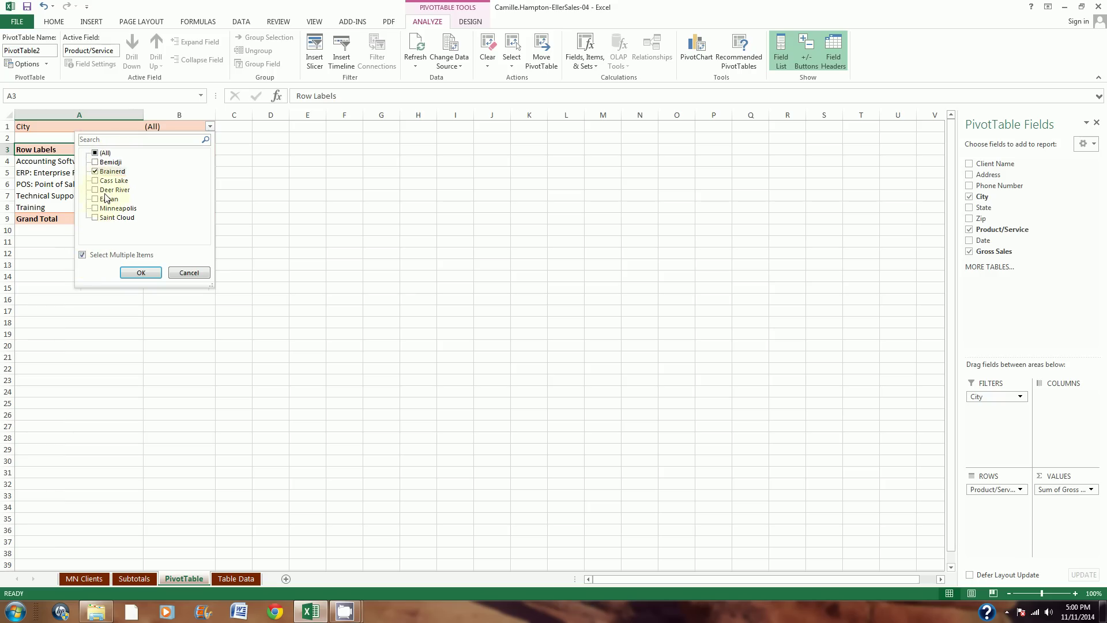
pyautogui.click(95, 162)
pyautogui.click(138, 273)
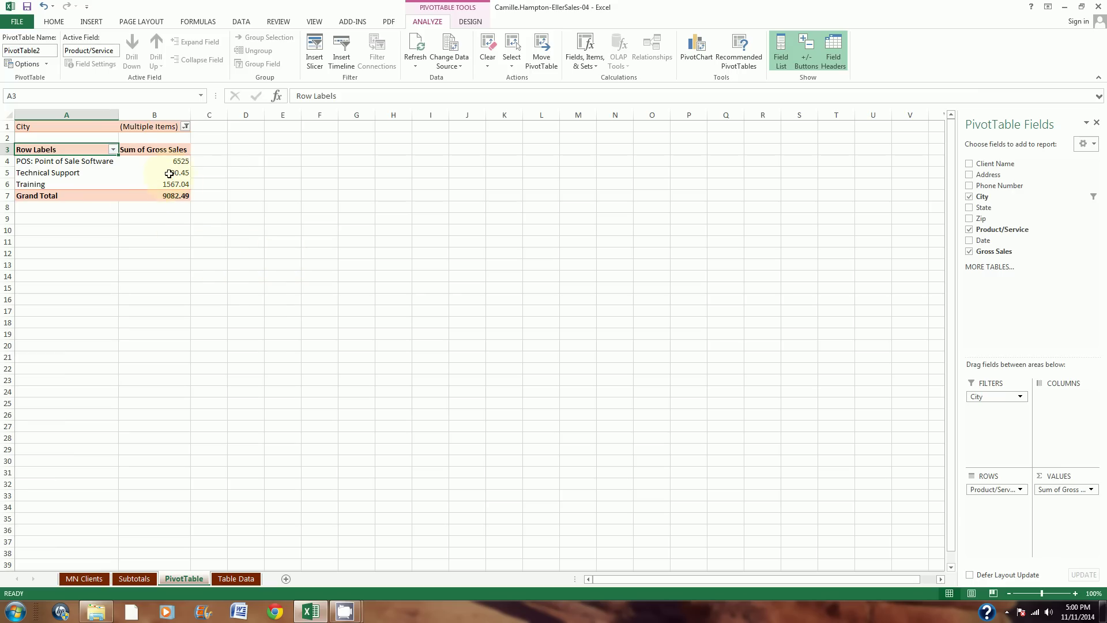
# - Format pivot Gross Sales cells B4:B7 as Currency, showing a $9,082.49 Grand Total
pyautogui.moveTo(163, 160); pyautogui.dragTo(154, 195)
pyautogui.click(54, 22)
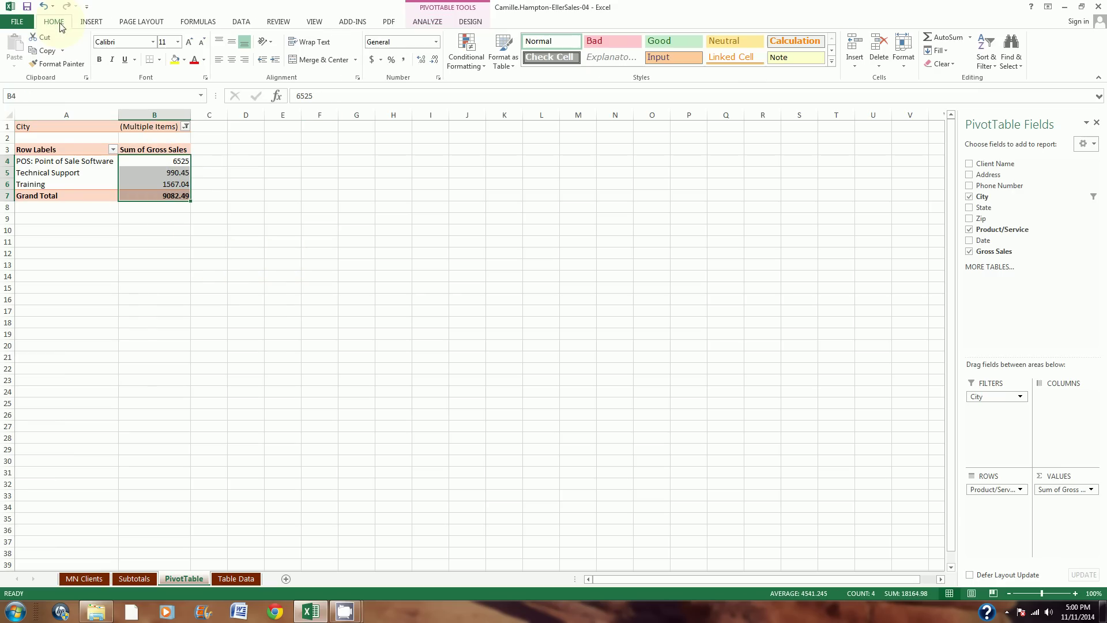
pyautogui.click(437, 42)
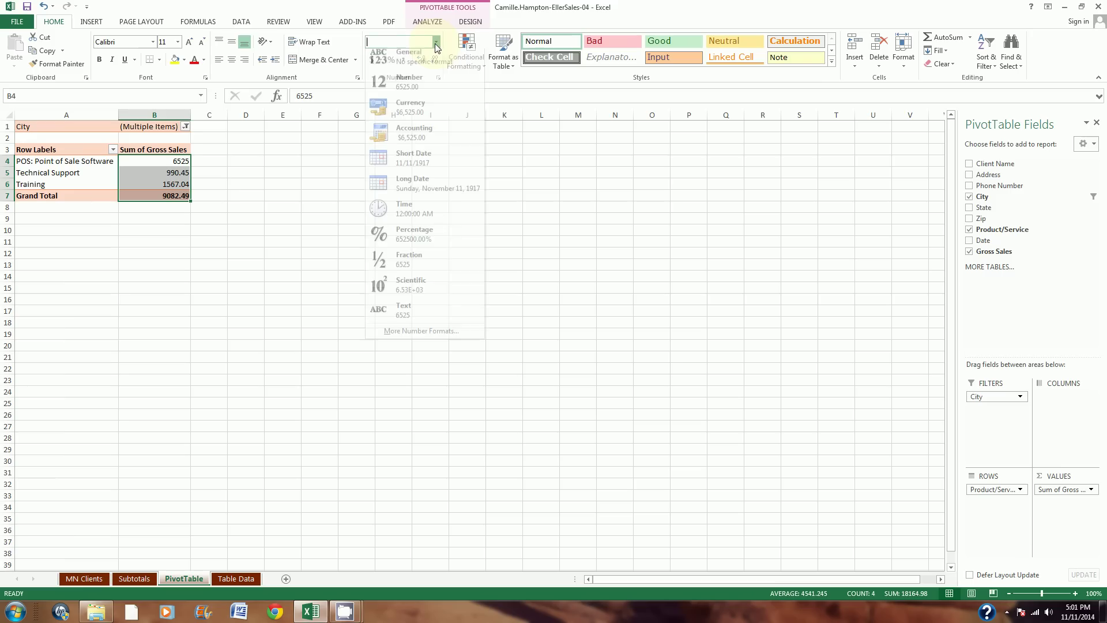
pyautogui.click(410, 114)
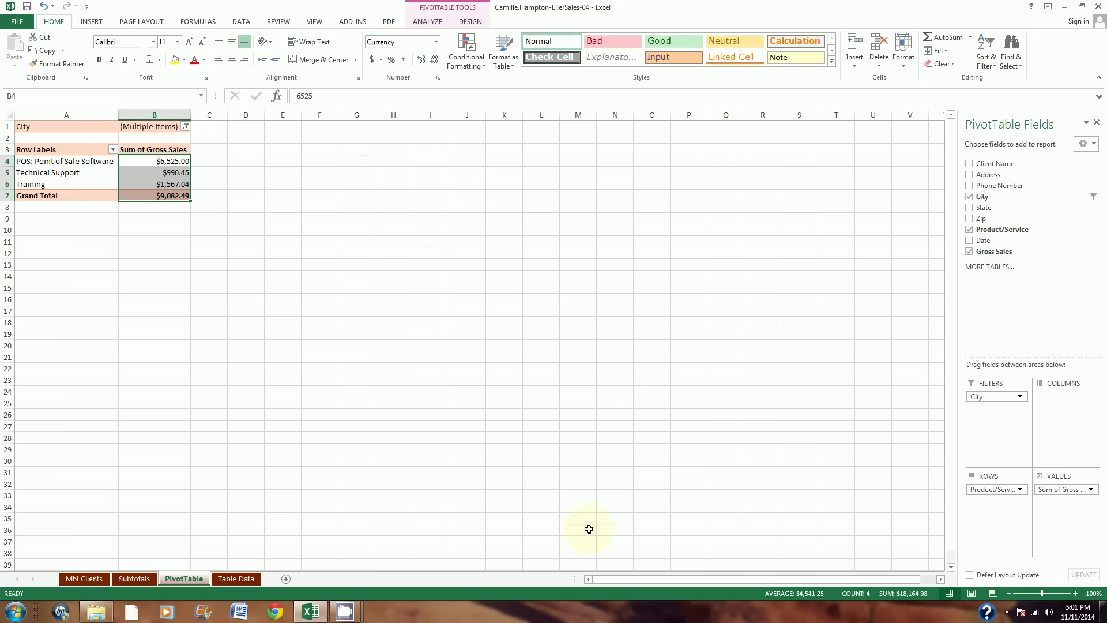
pyautogui.click(345, 611)
pyautogui.click(282, 556)
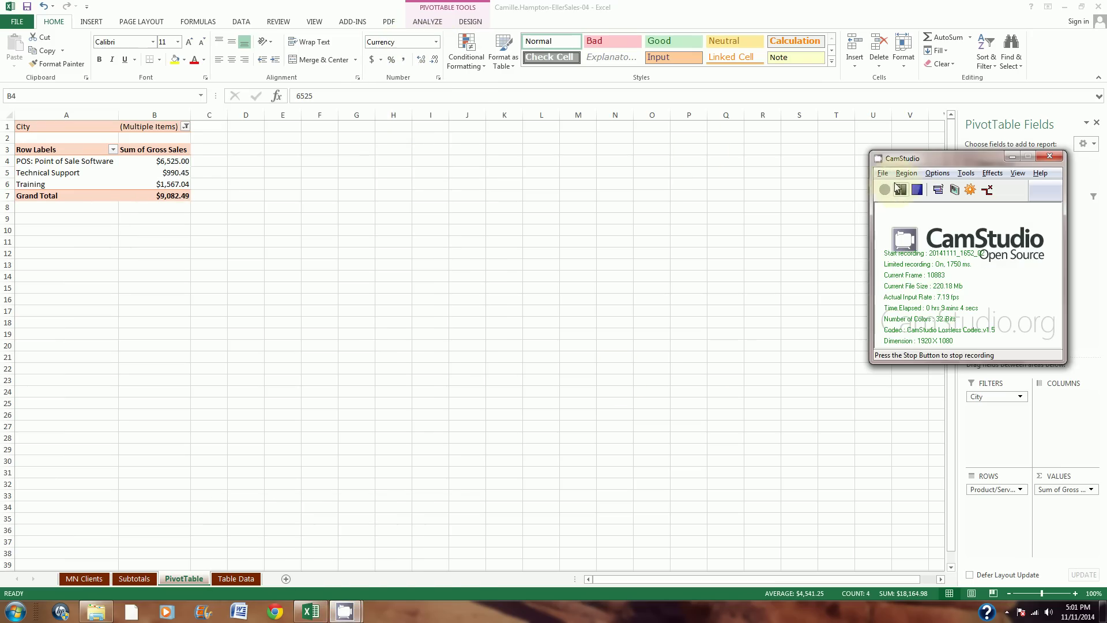
pyautogui.hotkey('alt', 'Tab')
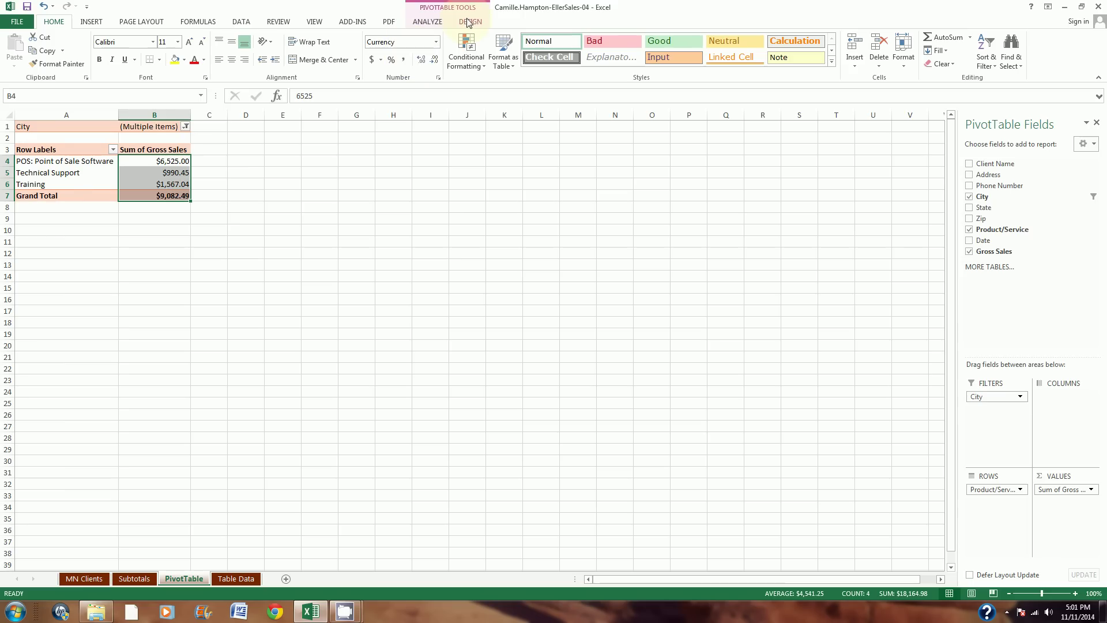
# - Insert a clustered column PivotChart of Gross Sales by product and delete its Total legend
pyautogui.click(429, 22)
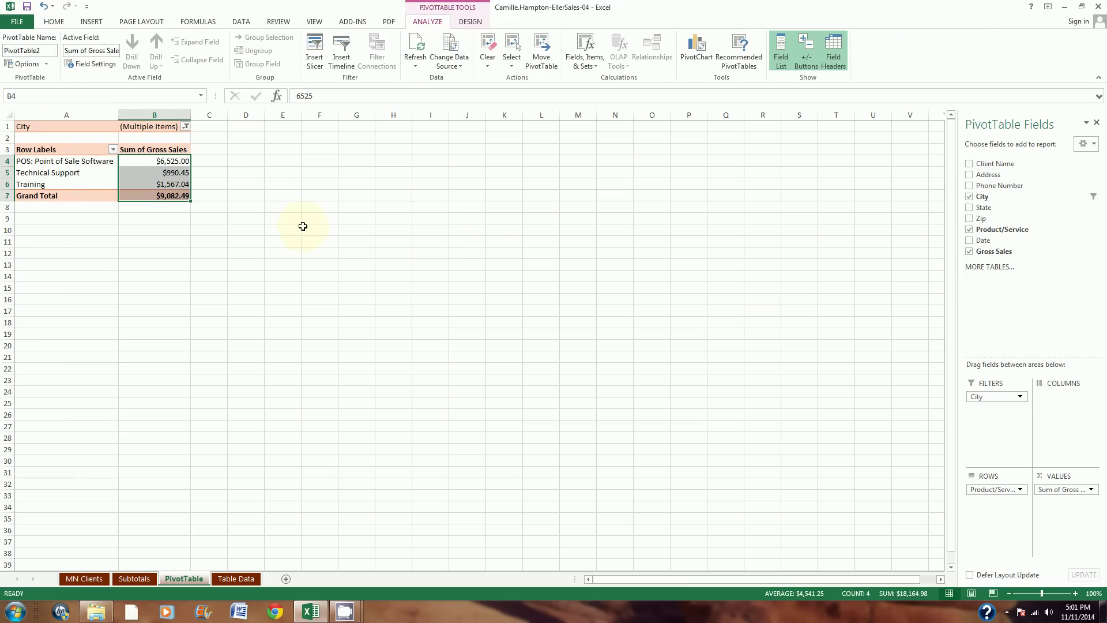
pyautogui.click(696, 48)
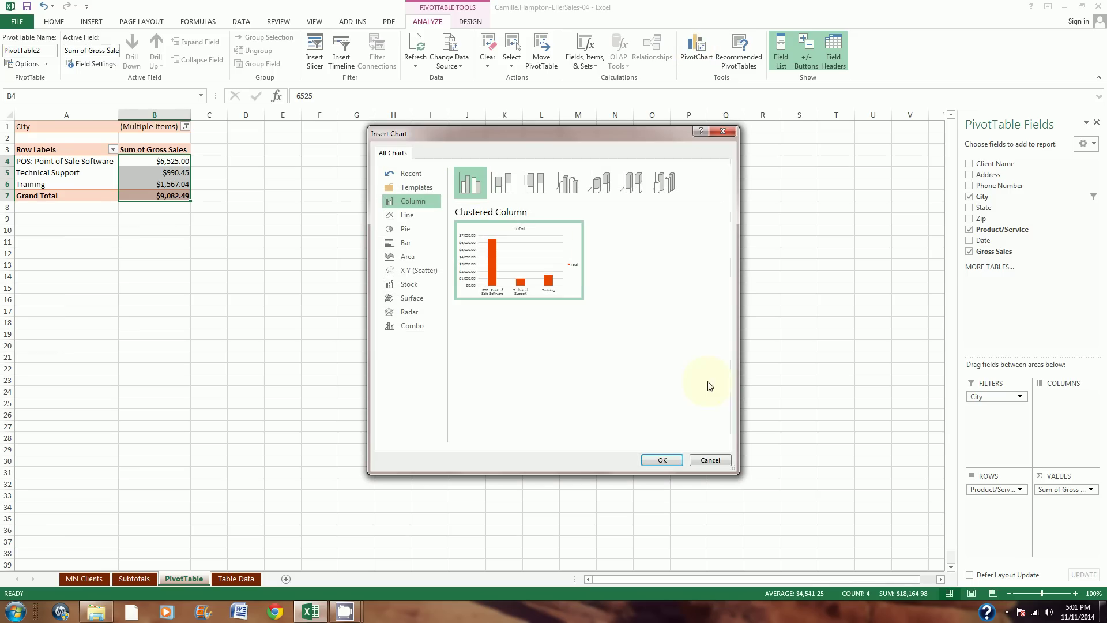
pyautogui.click(661, 460)
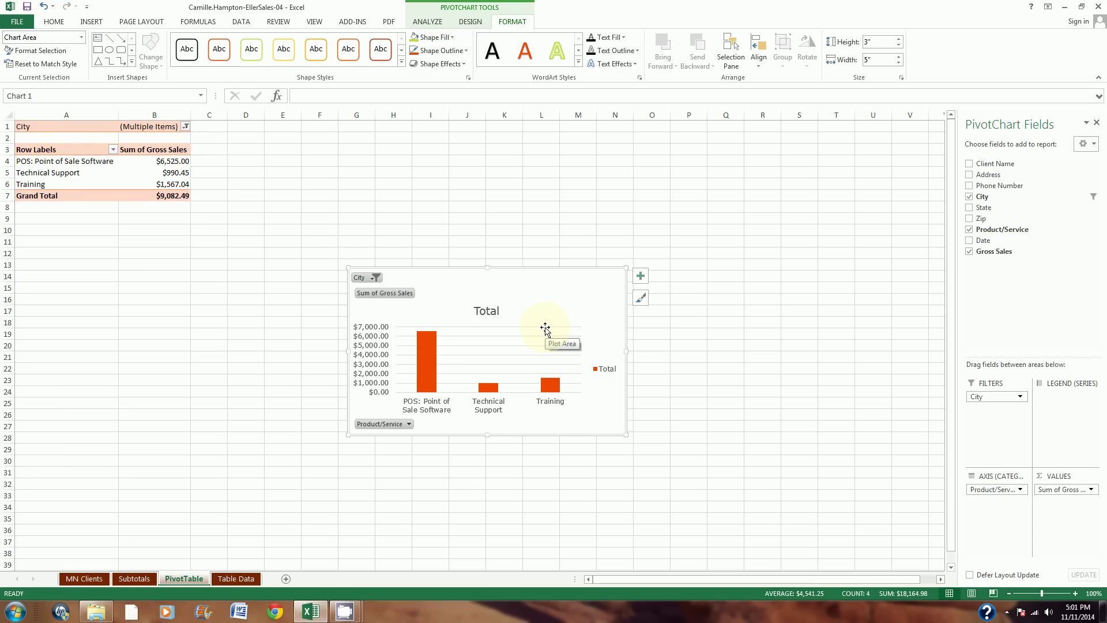
pyautogui.click(607, 371)
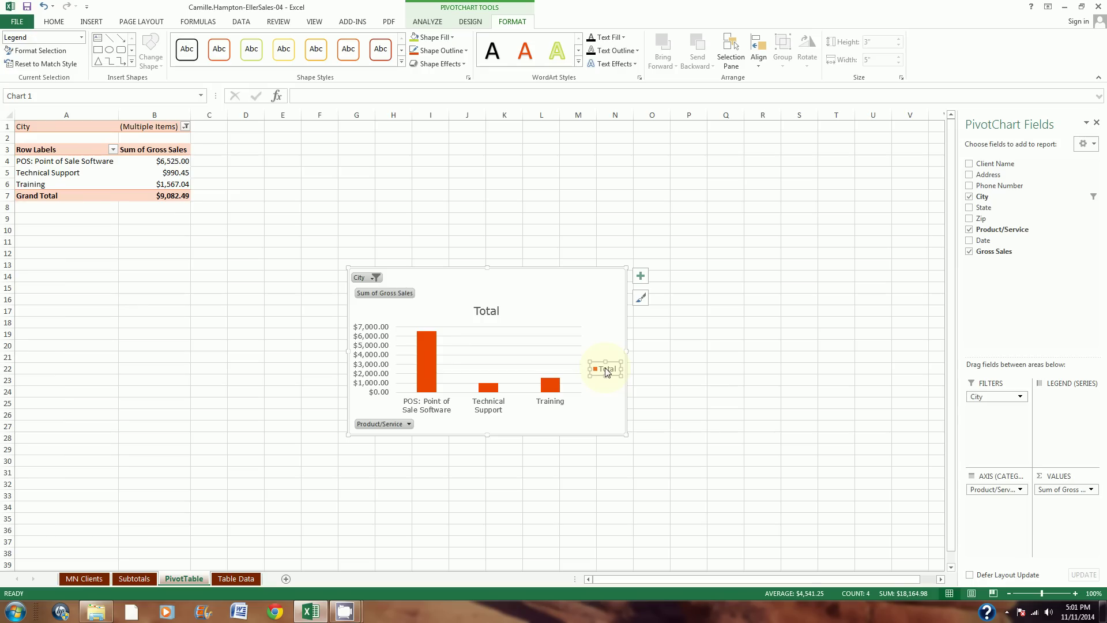
pyautogui.press('Delete')
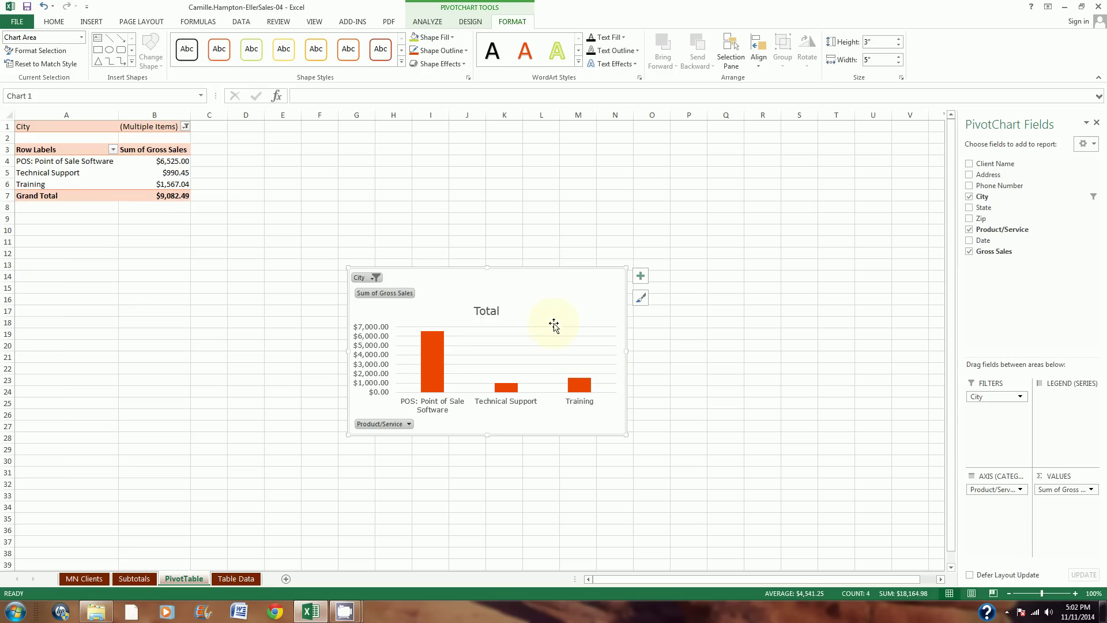
# - Replace the chart title 'Total' with 'Bemidji & Brainerd Gross Sales'
pyautogui.click(493, 311)
pyautogui.doubleClick(495, 311)
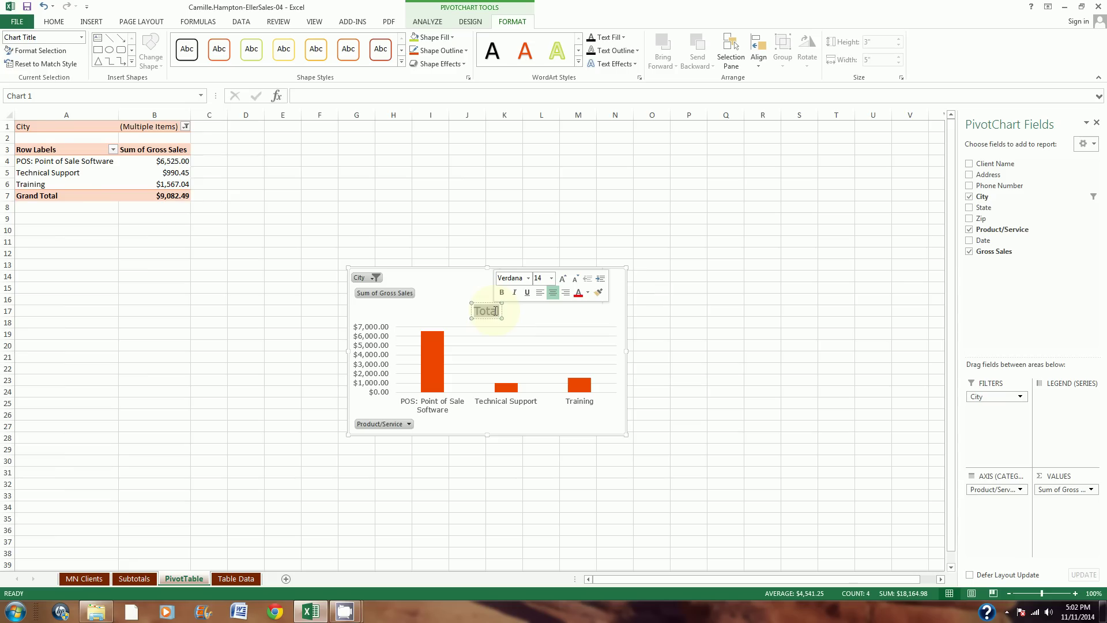
pyautogui.write('Be')
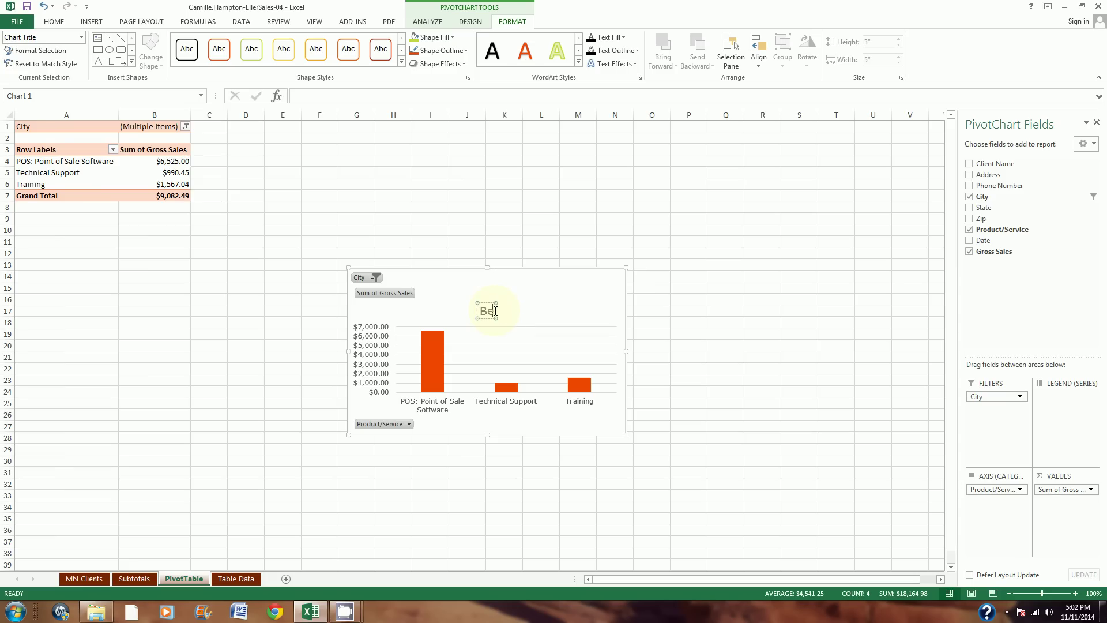
pyautogui.write('mid')
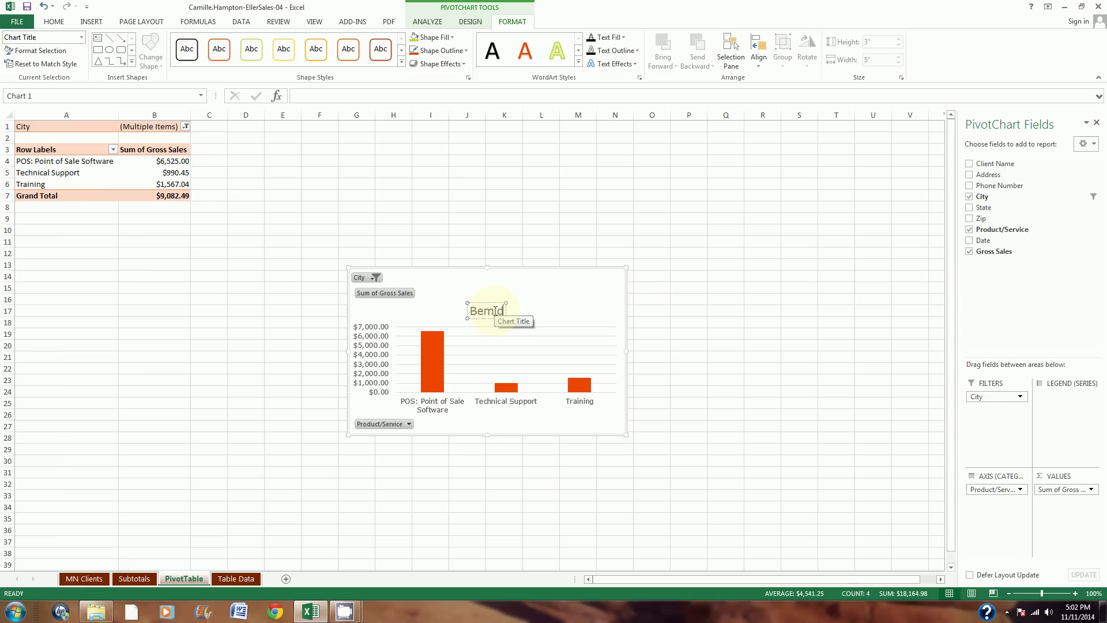
pyautogui.write('ji & Brainer')
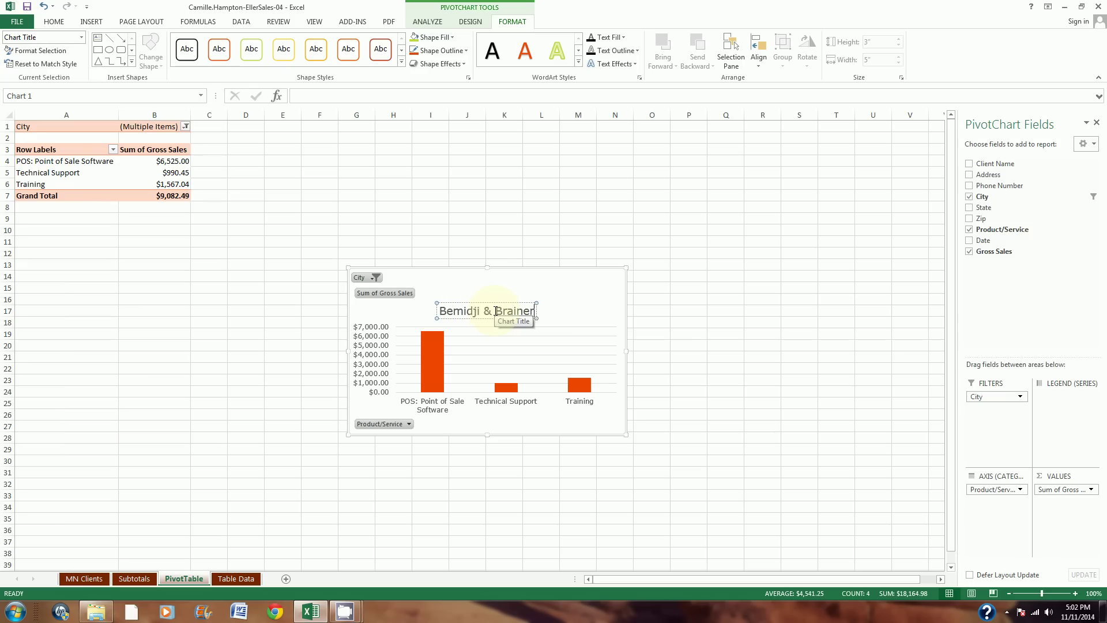
pyautogui.write('d Gross Sales')
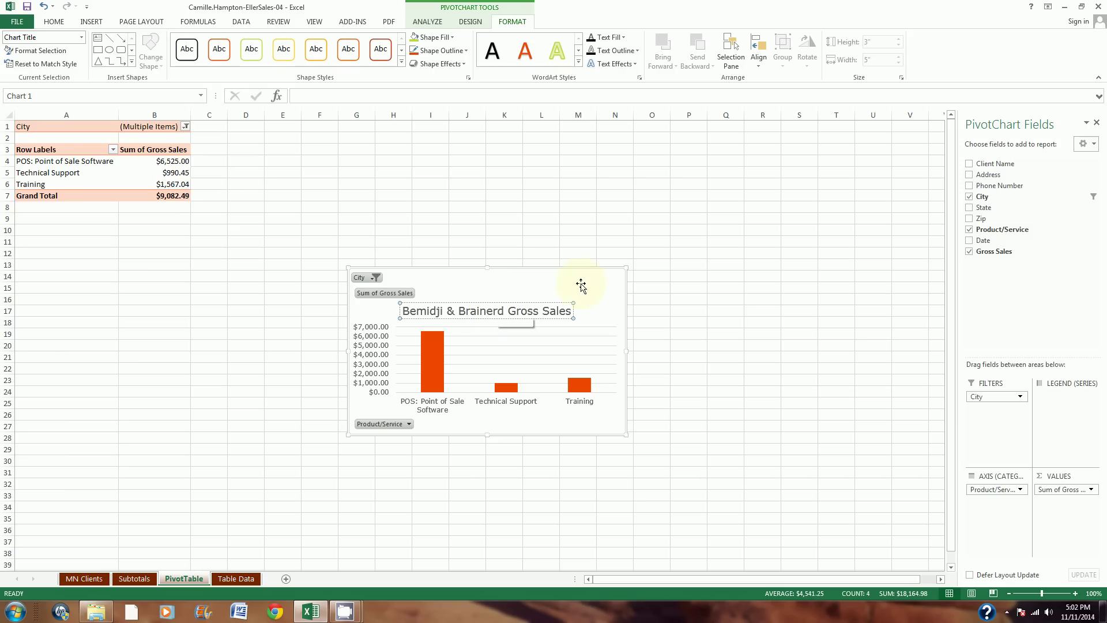
pyautogui.click(622, 332)
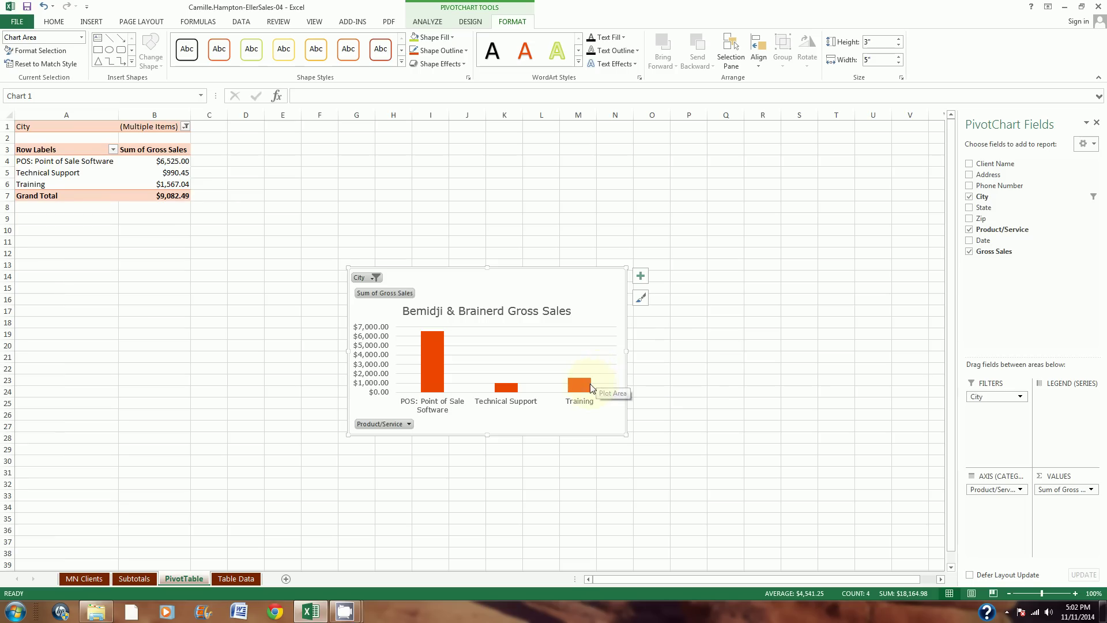
# - Protect the Table Data sheet with a password, entering it and confirming it
pyautogui.moveTo(580, 394)
pyautogui.click(240, 575)
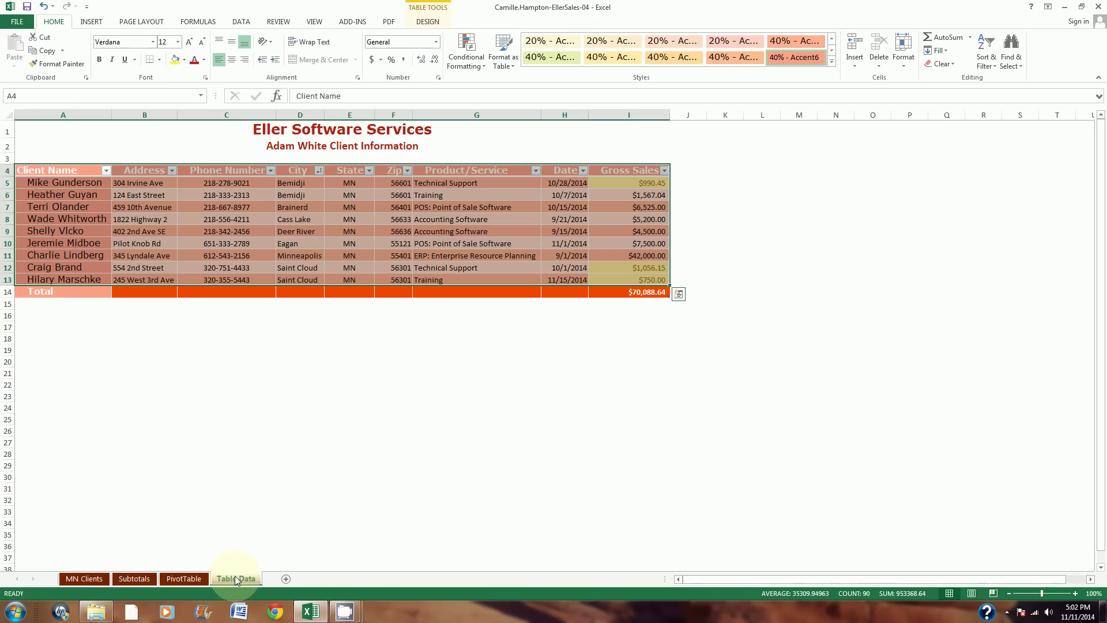
pyautogui.rightClick(235, 578)
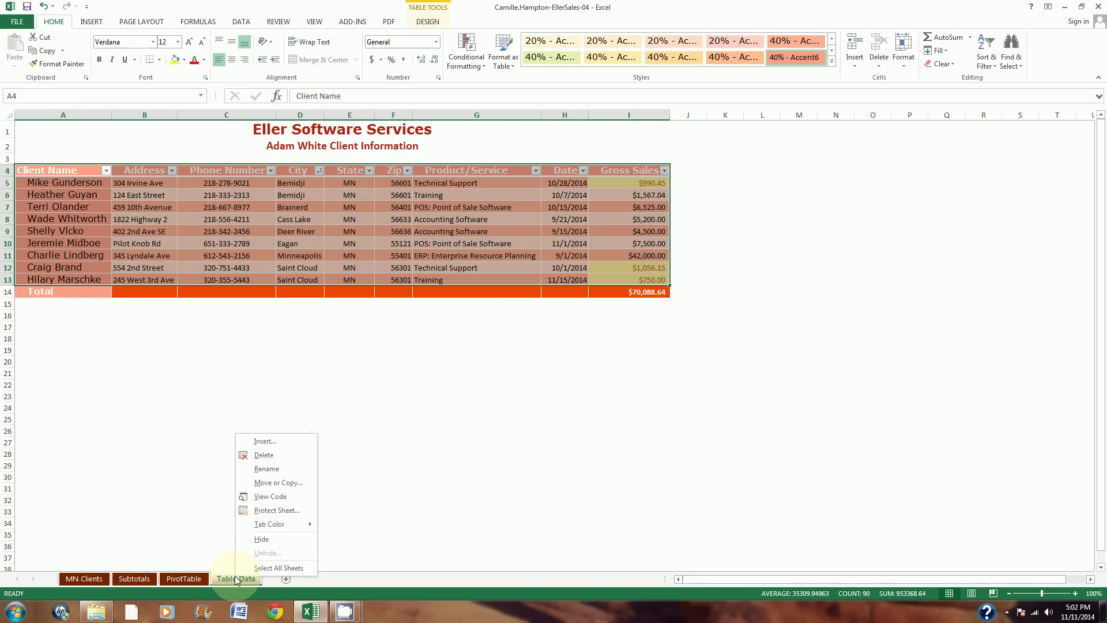
pyautogui.click(277, 511)
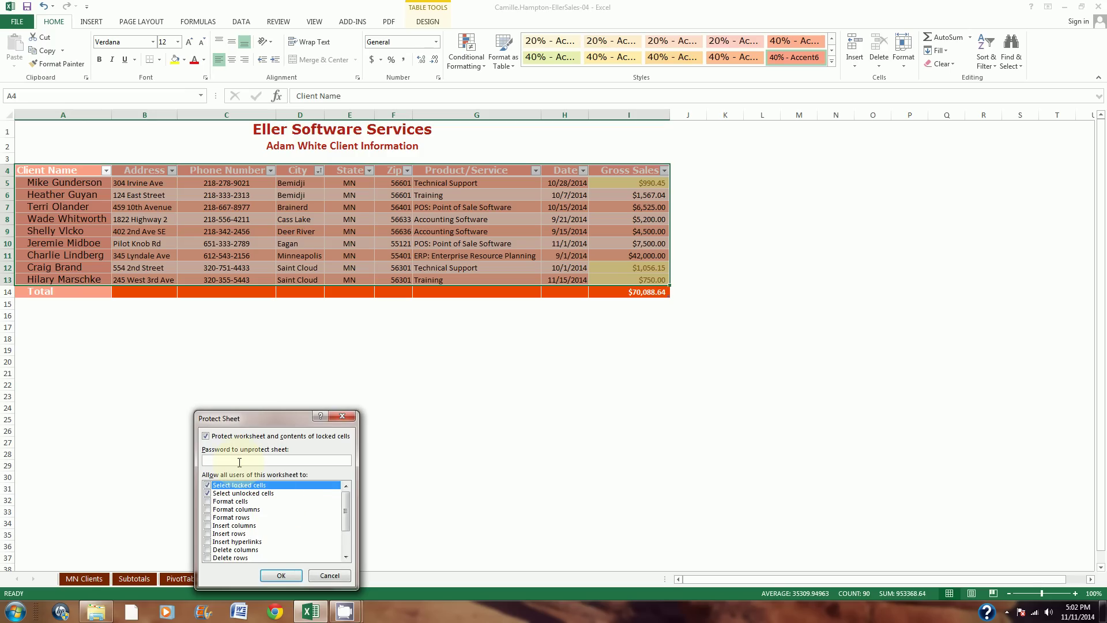
pyautogui.write('•••••••••')
pyautogui.press('Return')
pyautogui.write('••••••••')
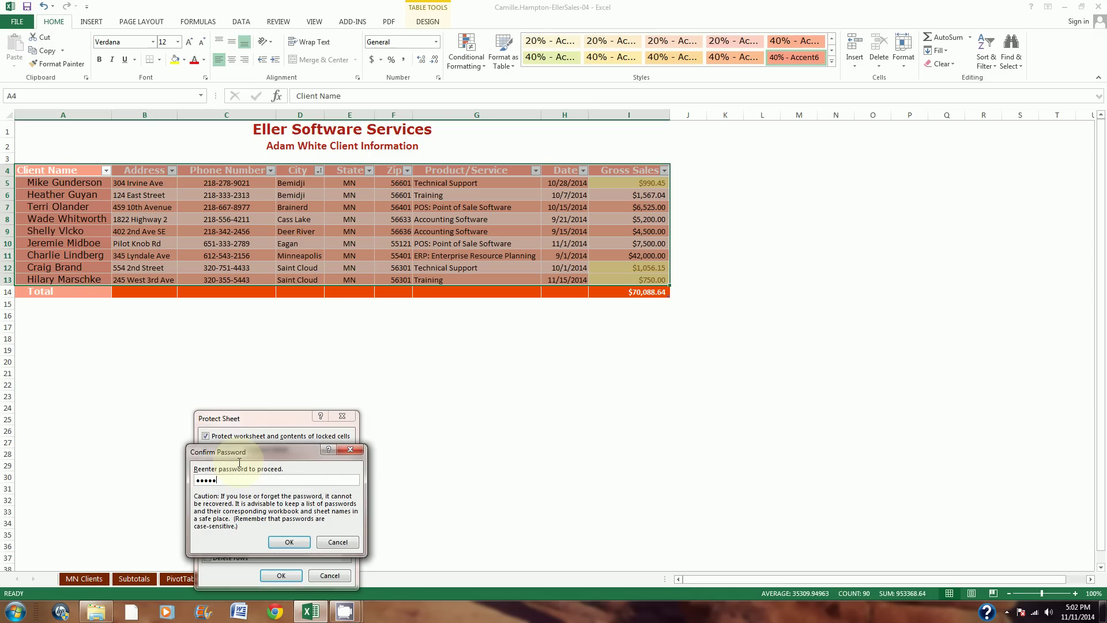
pyautogui.write('•')
pyautogui.press('Return')
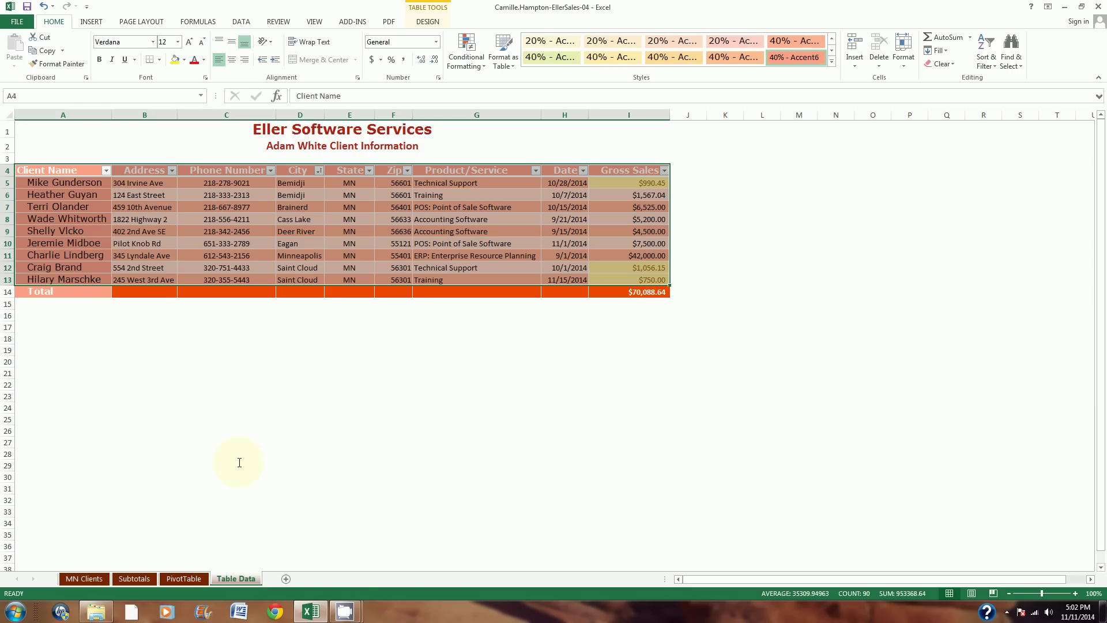